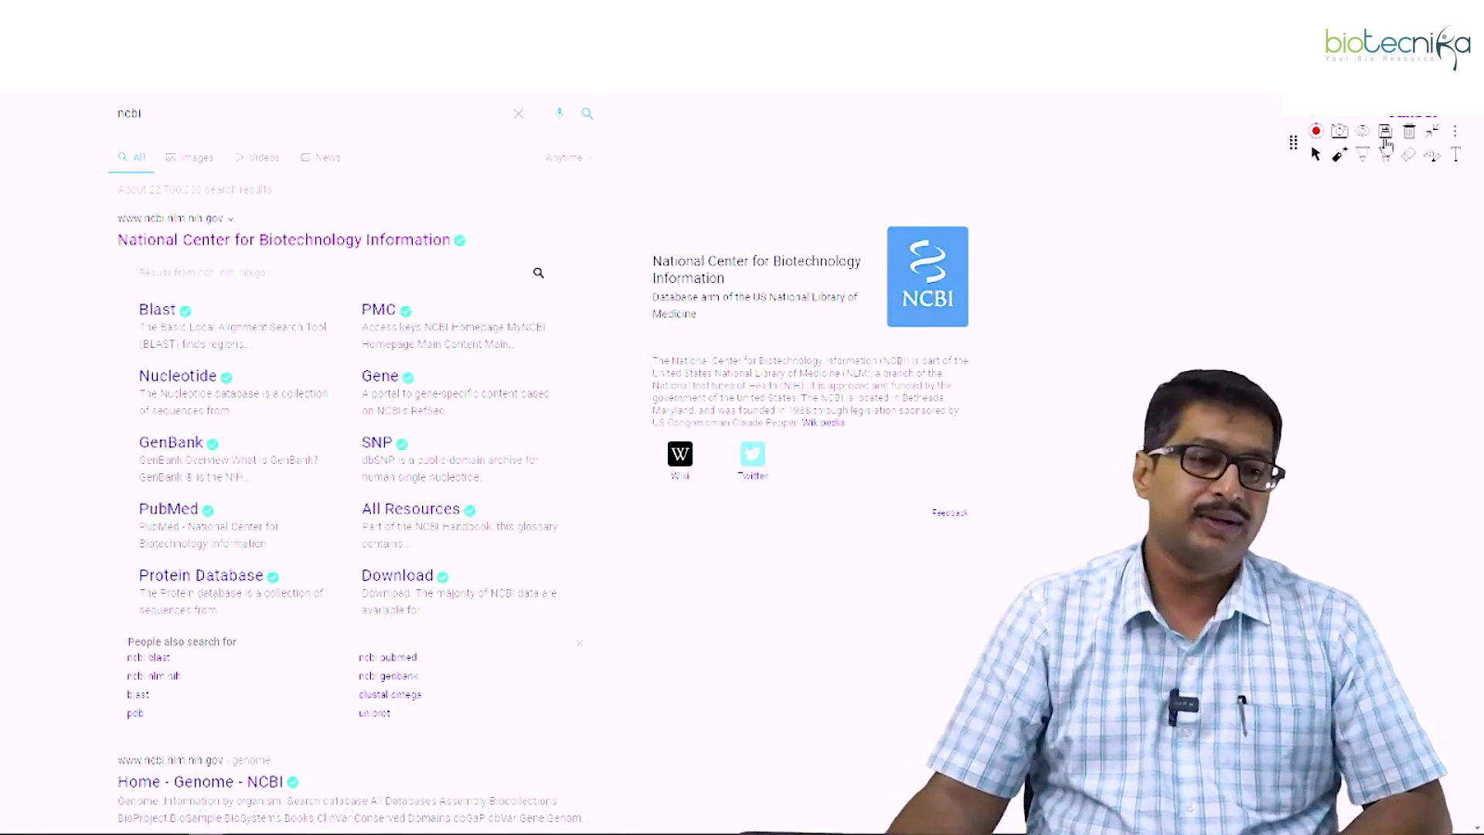
- Open the National Center for Biotechnology Information site, enter "Keratin" as the search term and choose the Protein database
click(200, 246)
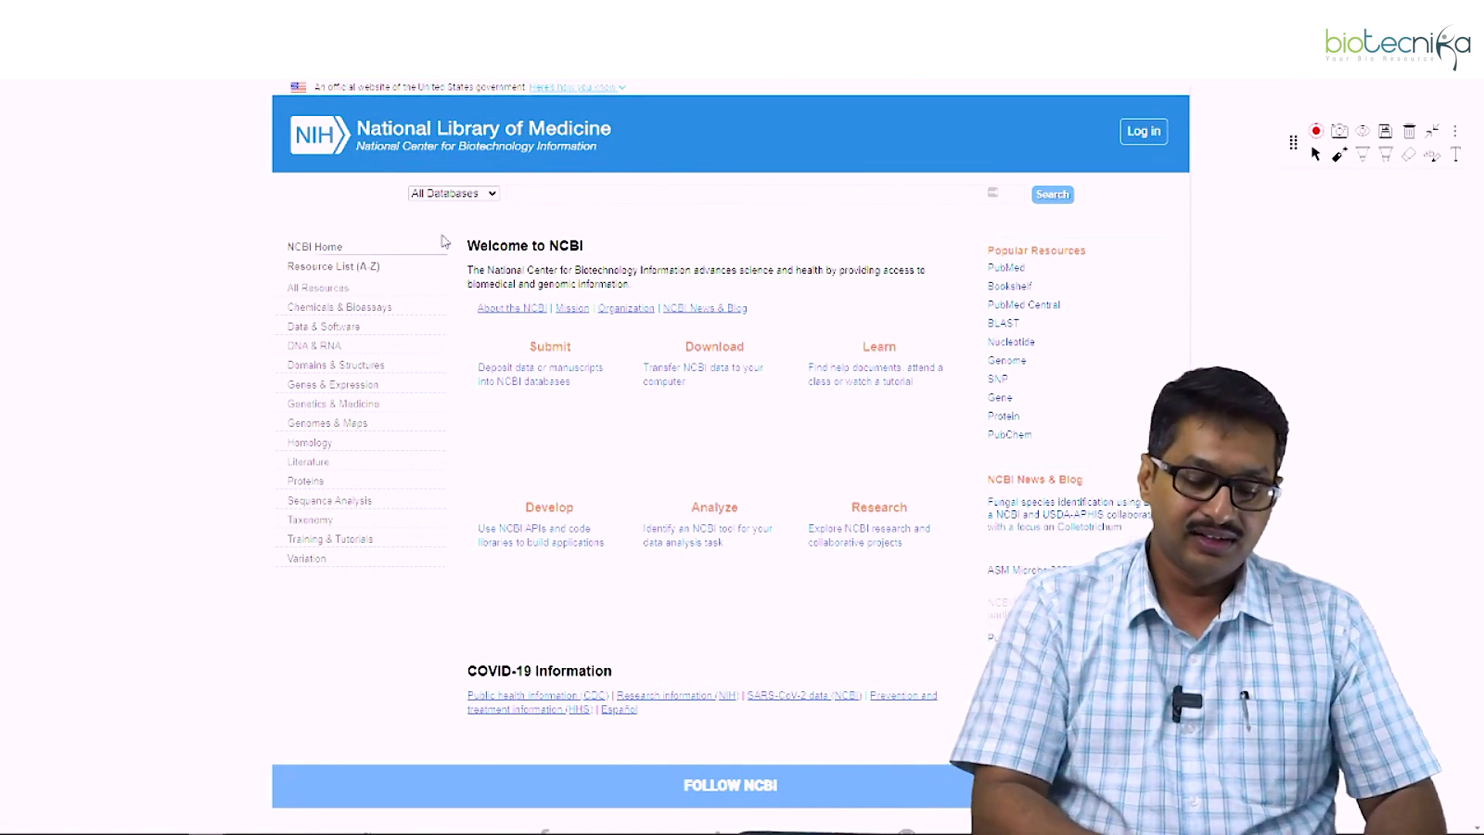
click(593, 200)
text(Keratin)
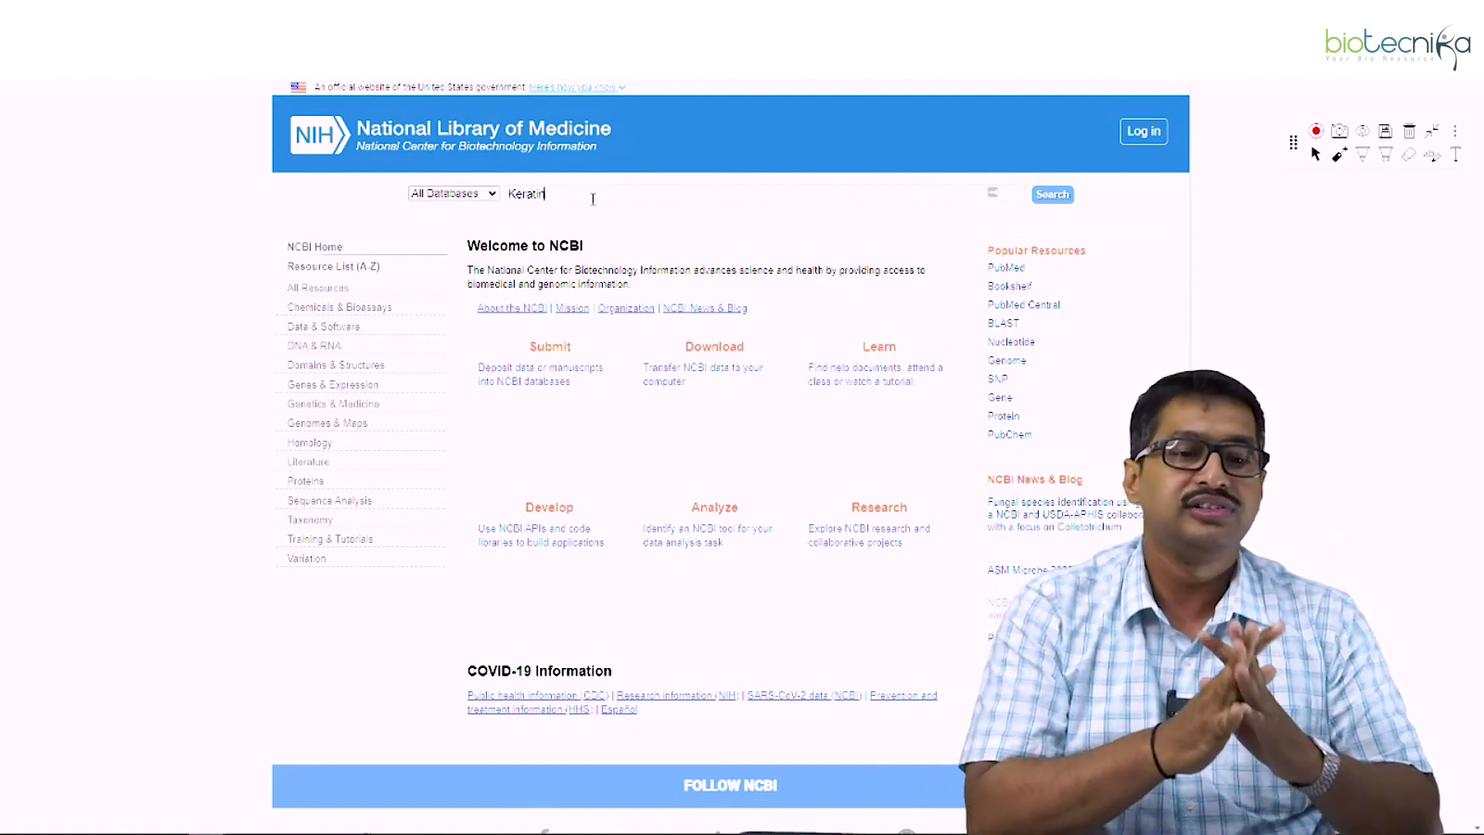
click(494, 196)
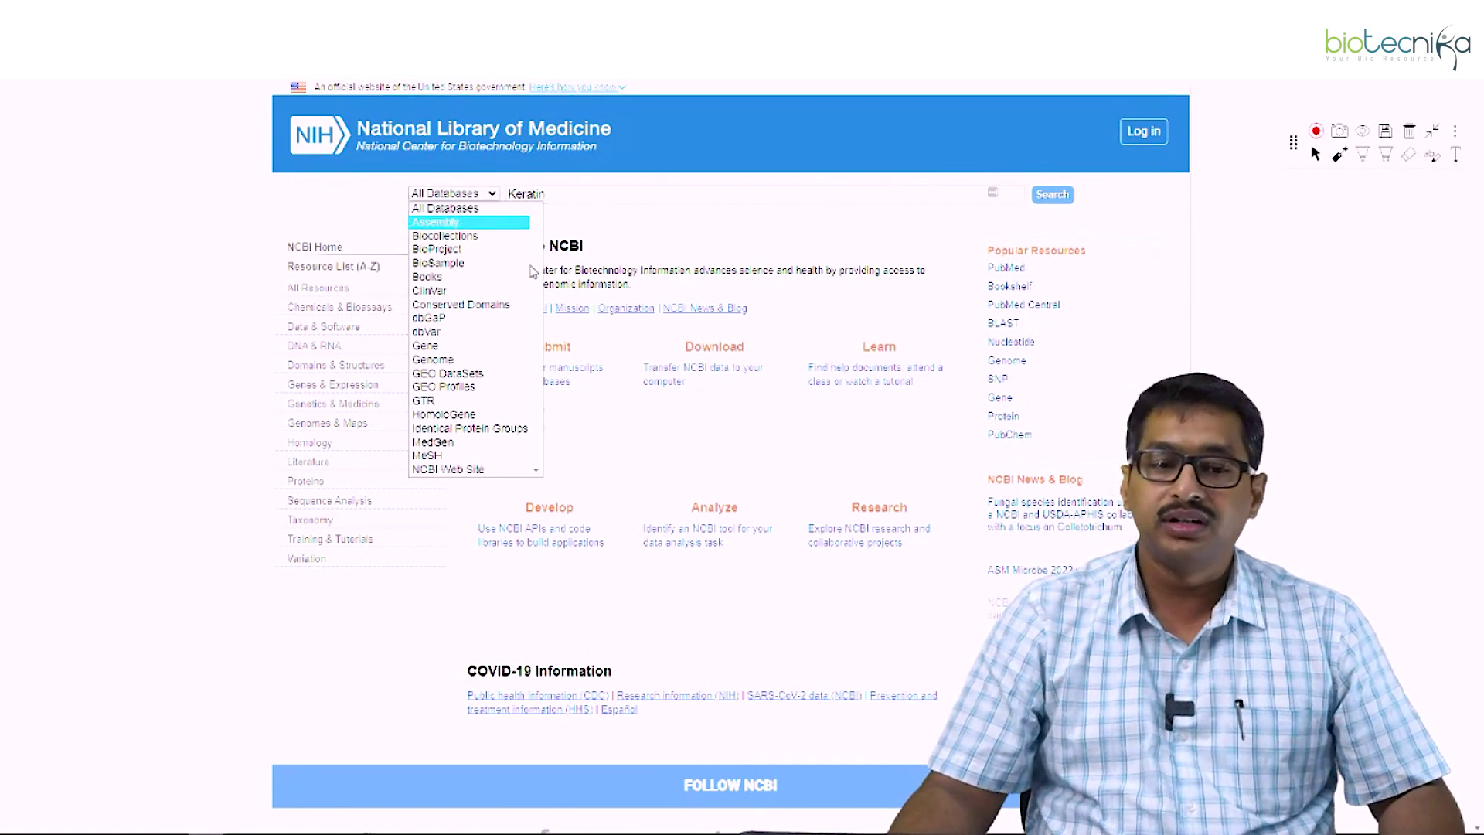
scroll(538, 321, down, 3)
scroll(539, 321, down, 2)
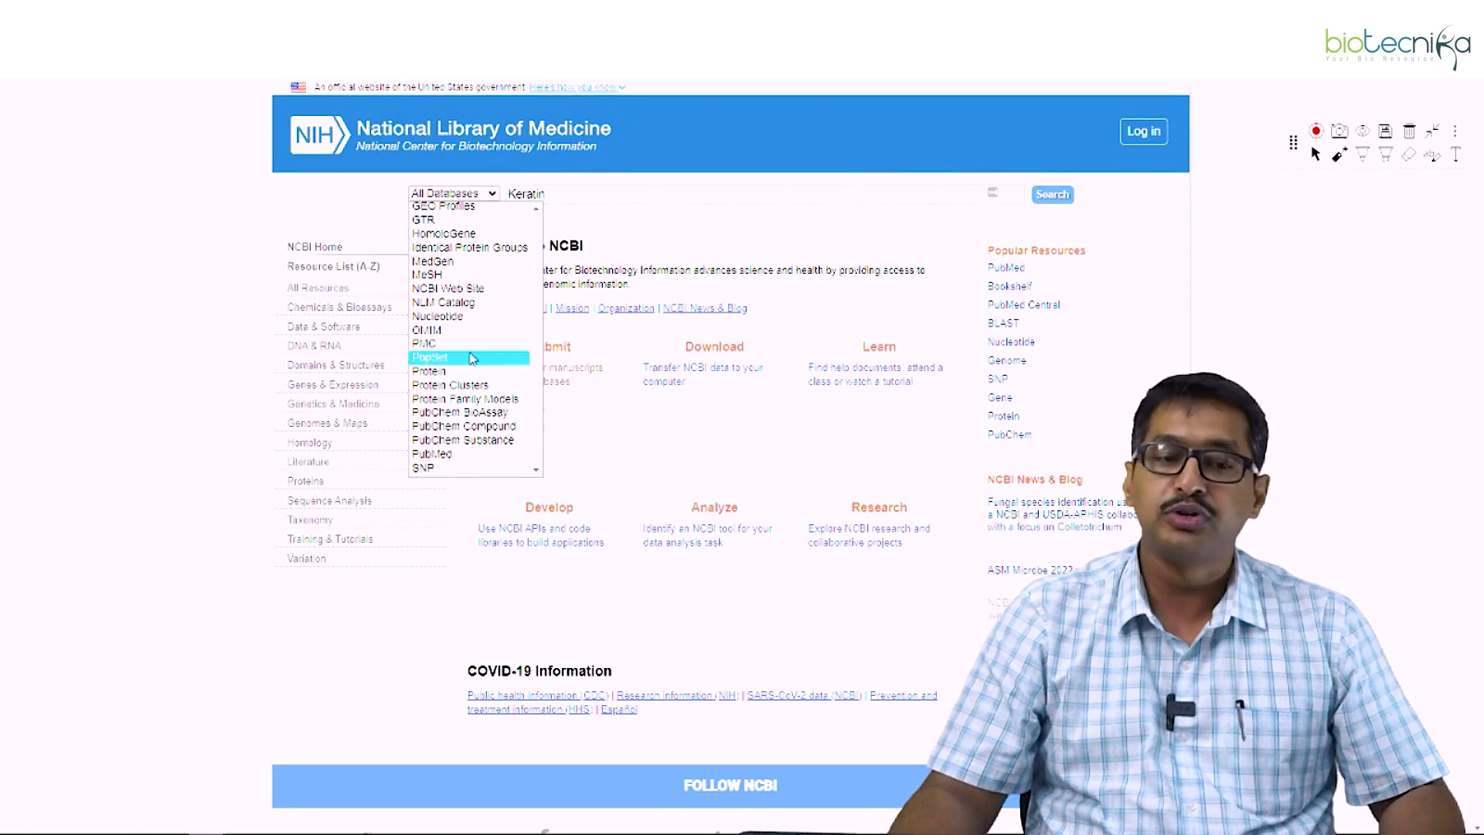
click(450, 374)
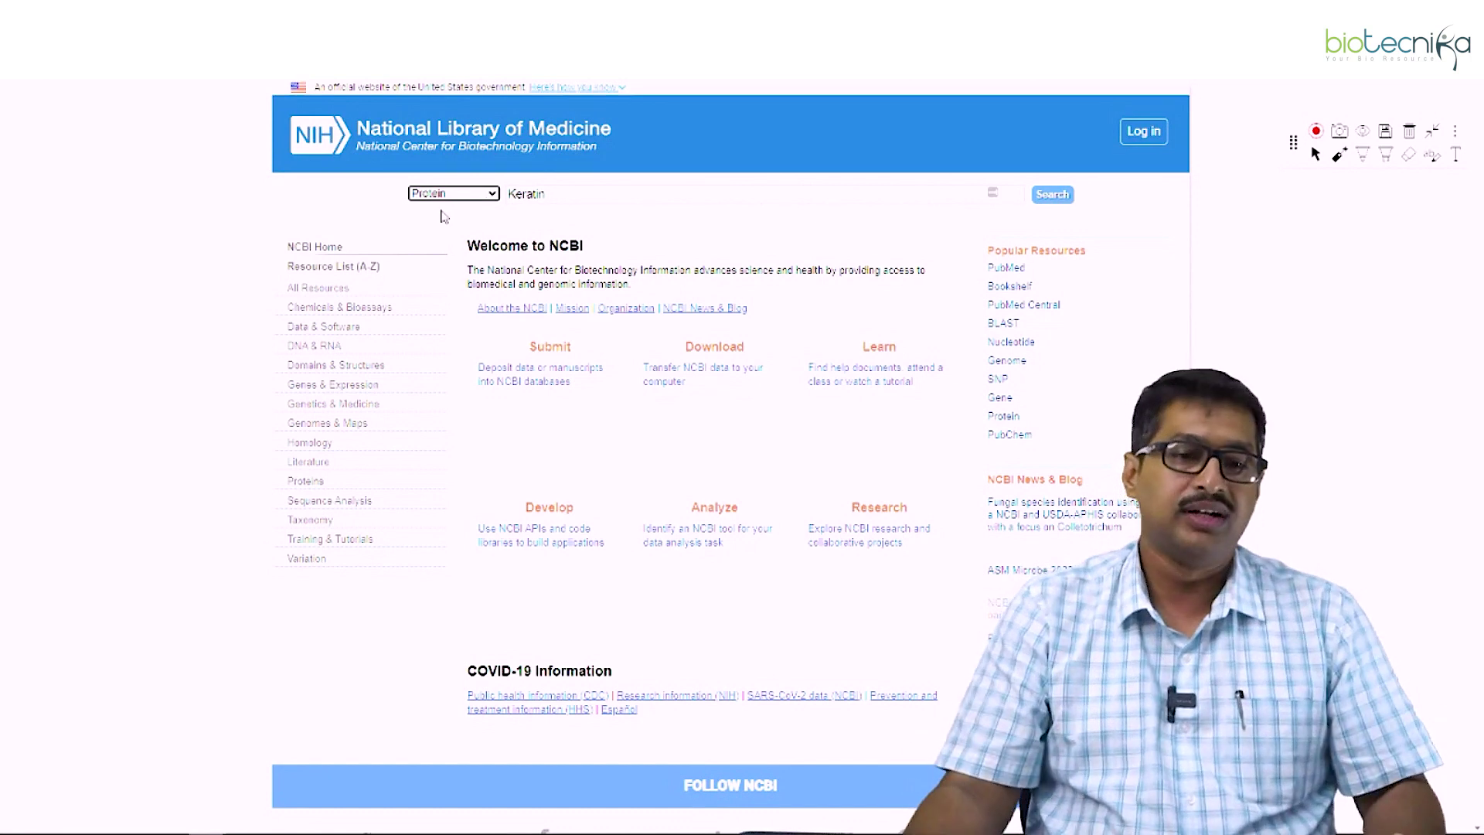
- Extend the search query to "Keratin AND Homo sapiens" and run the search
click(564, 199)
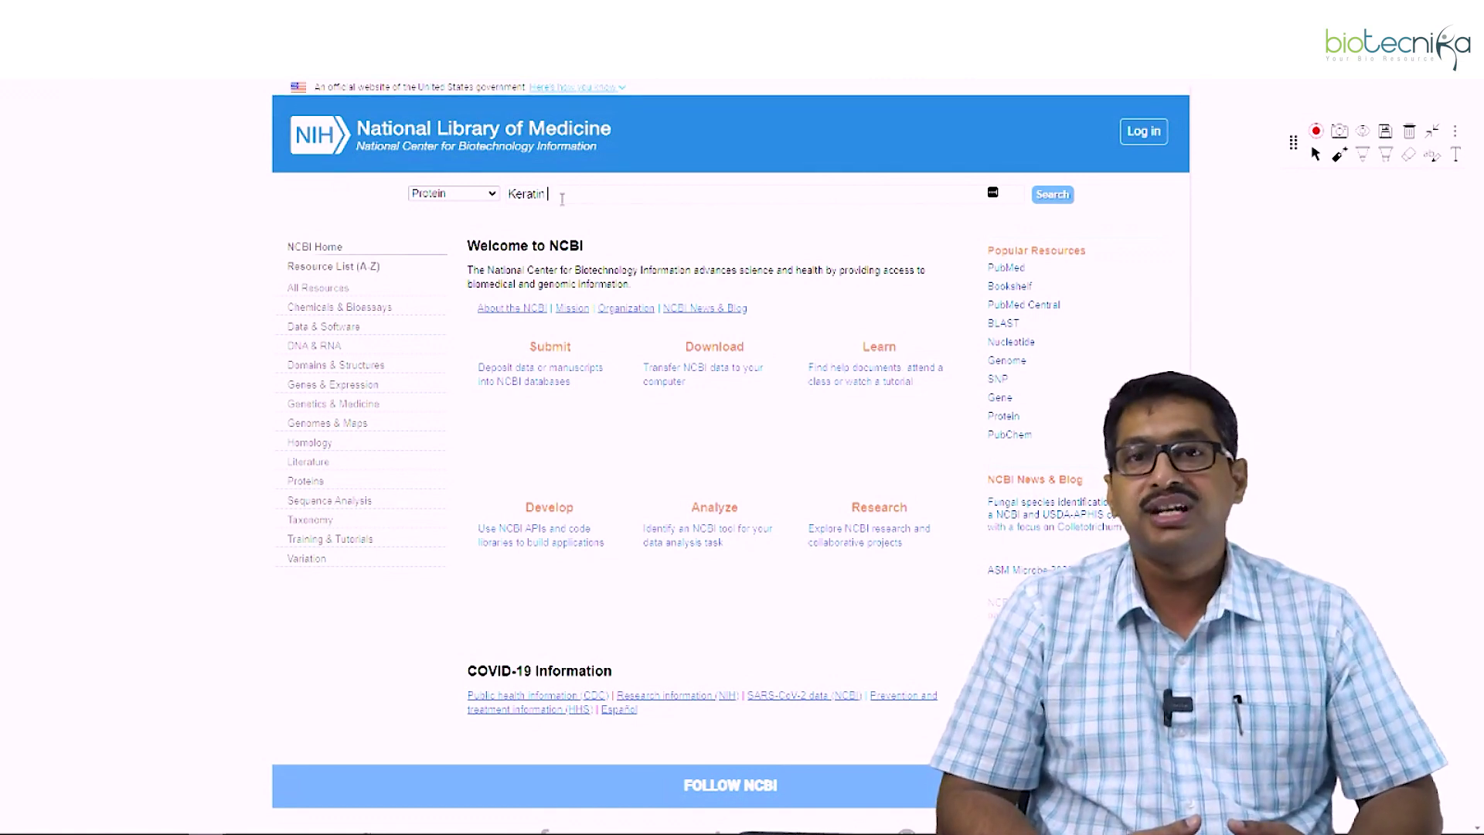
text(ND Ho)
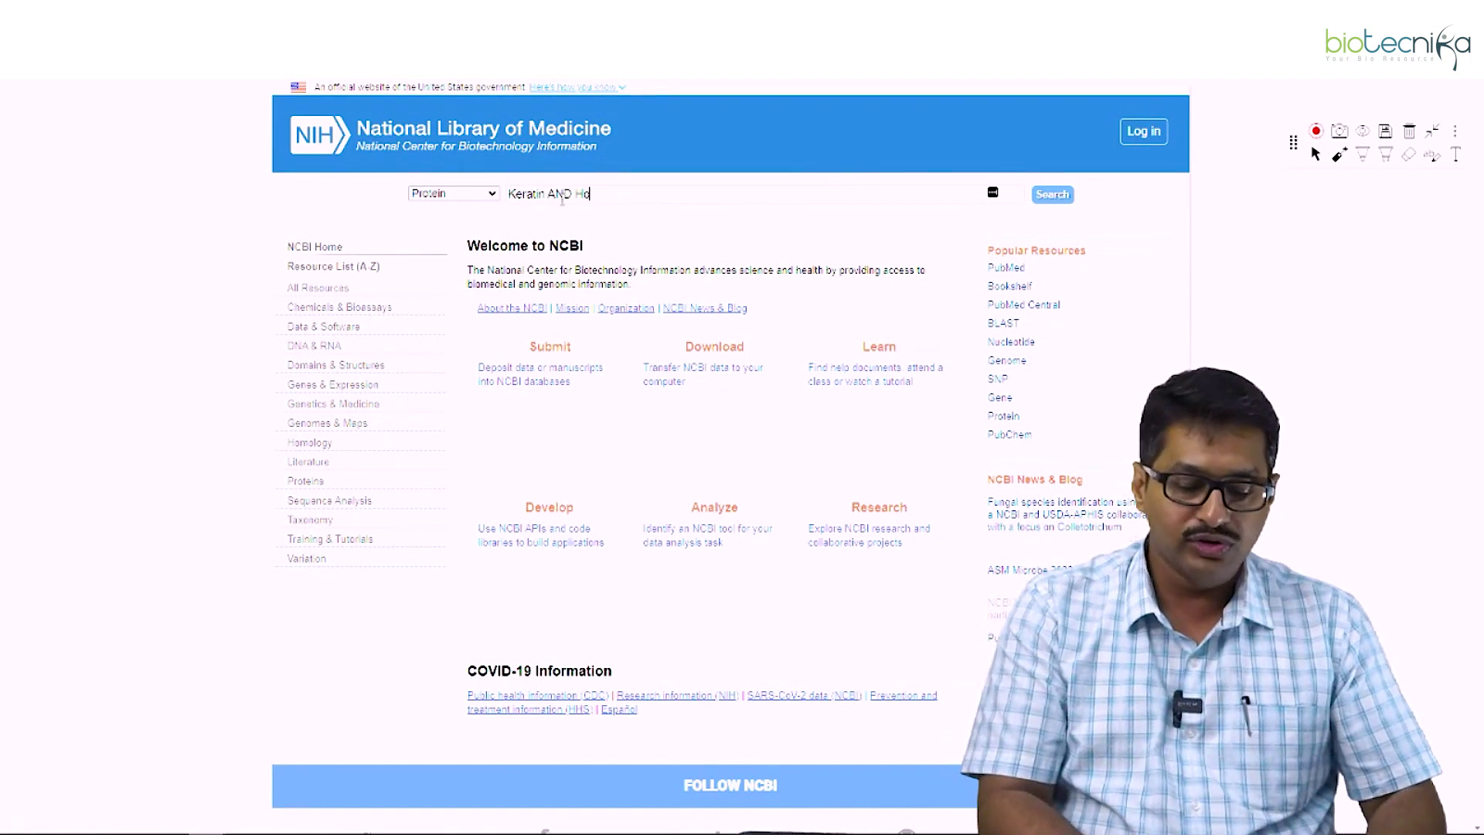
text(mo sapiens)
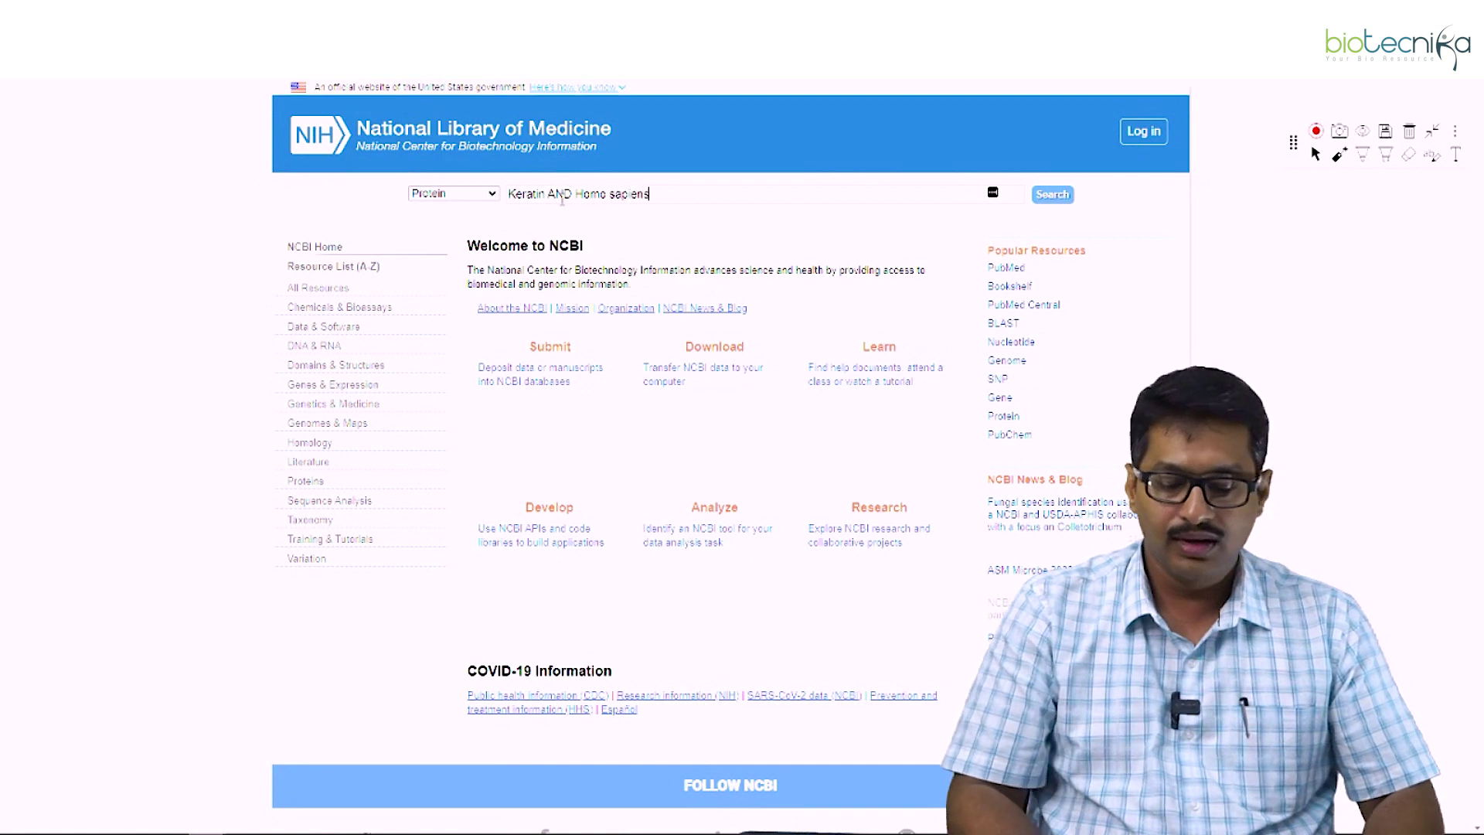
key(Return)
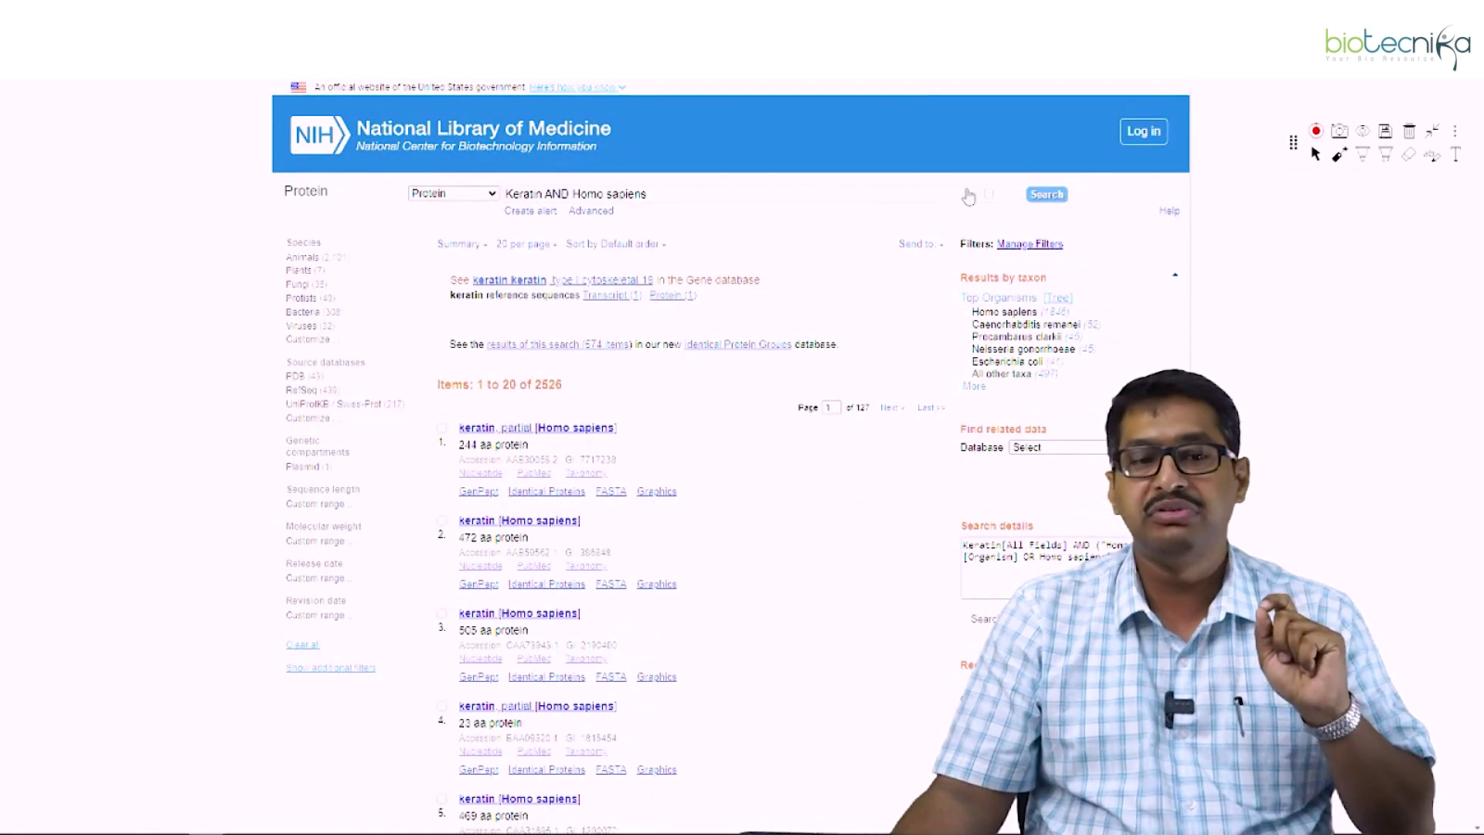
- Review the keratin search results and open the third entry, the 505 aa Homo sapiens protein
click(756, 195)
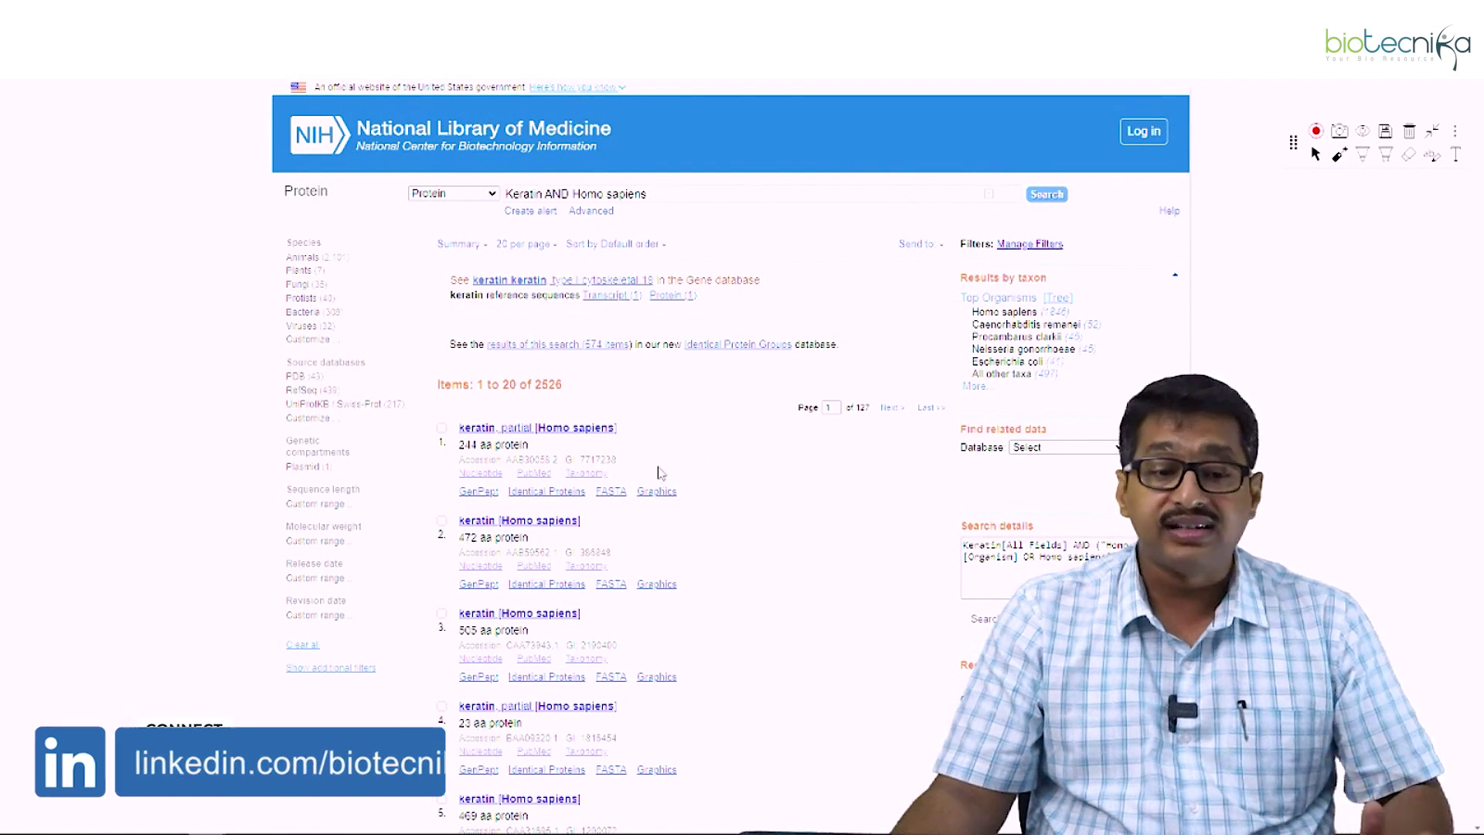
scroll(672, 452, down, 1)
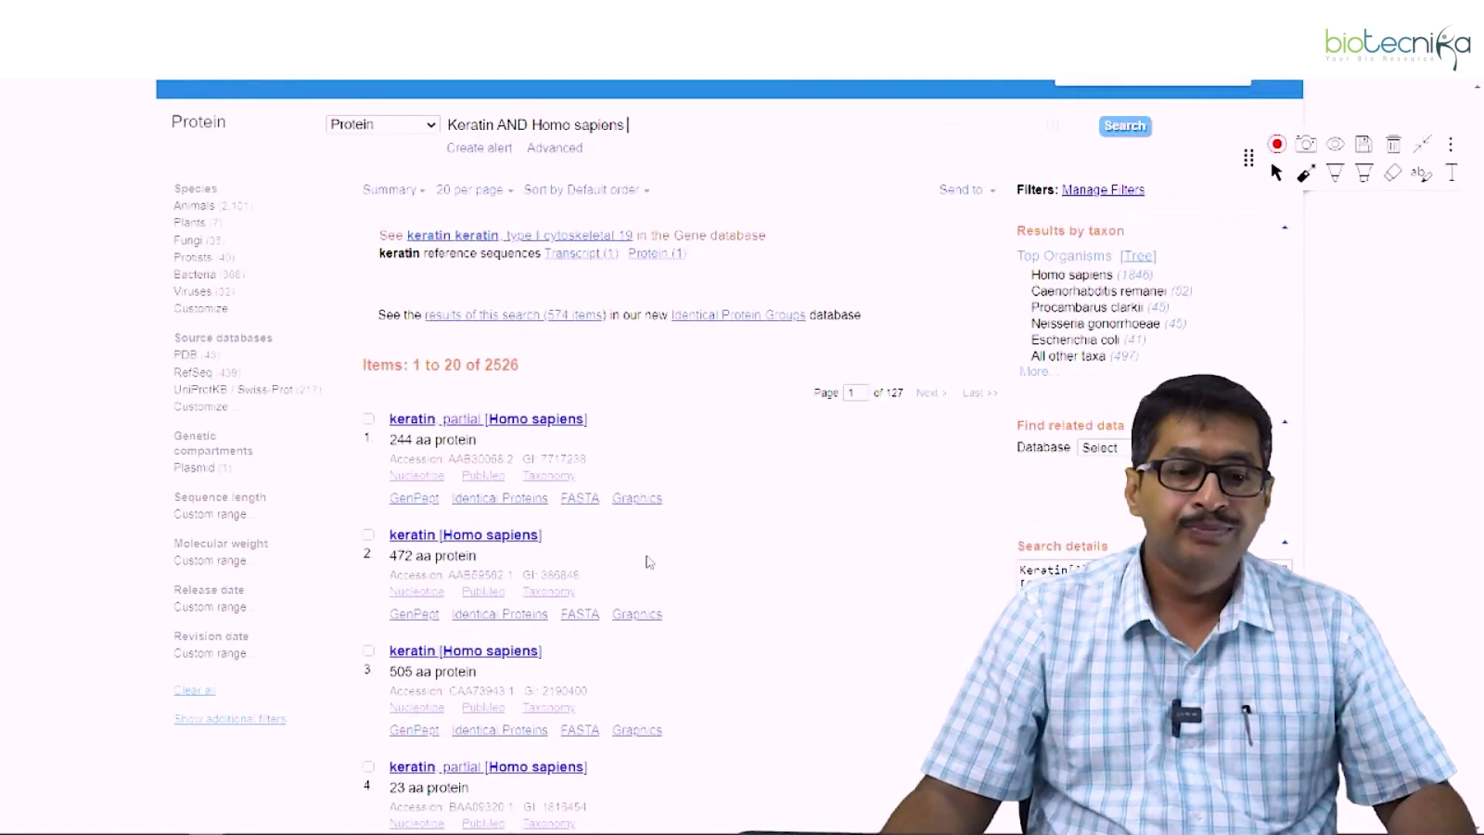
scroll(648, 562, down, 2)
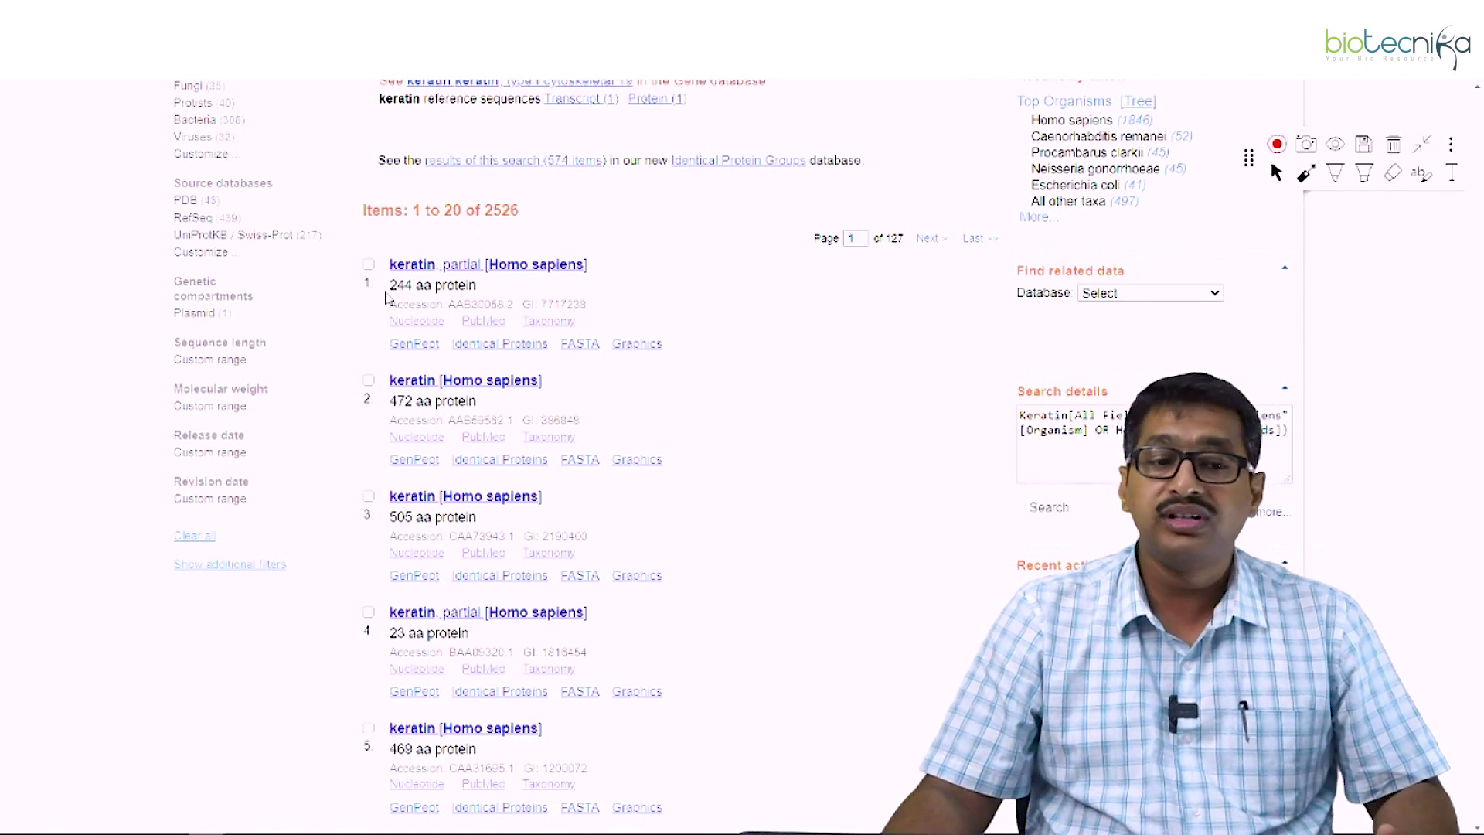
drag(388, 285, 473, 285)
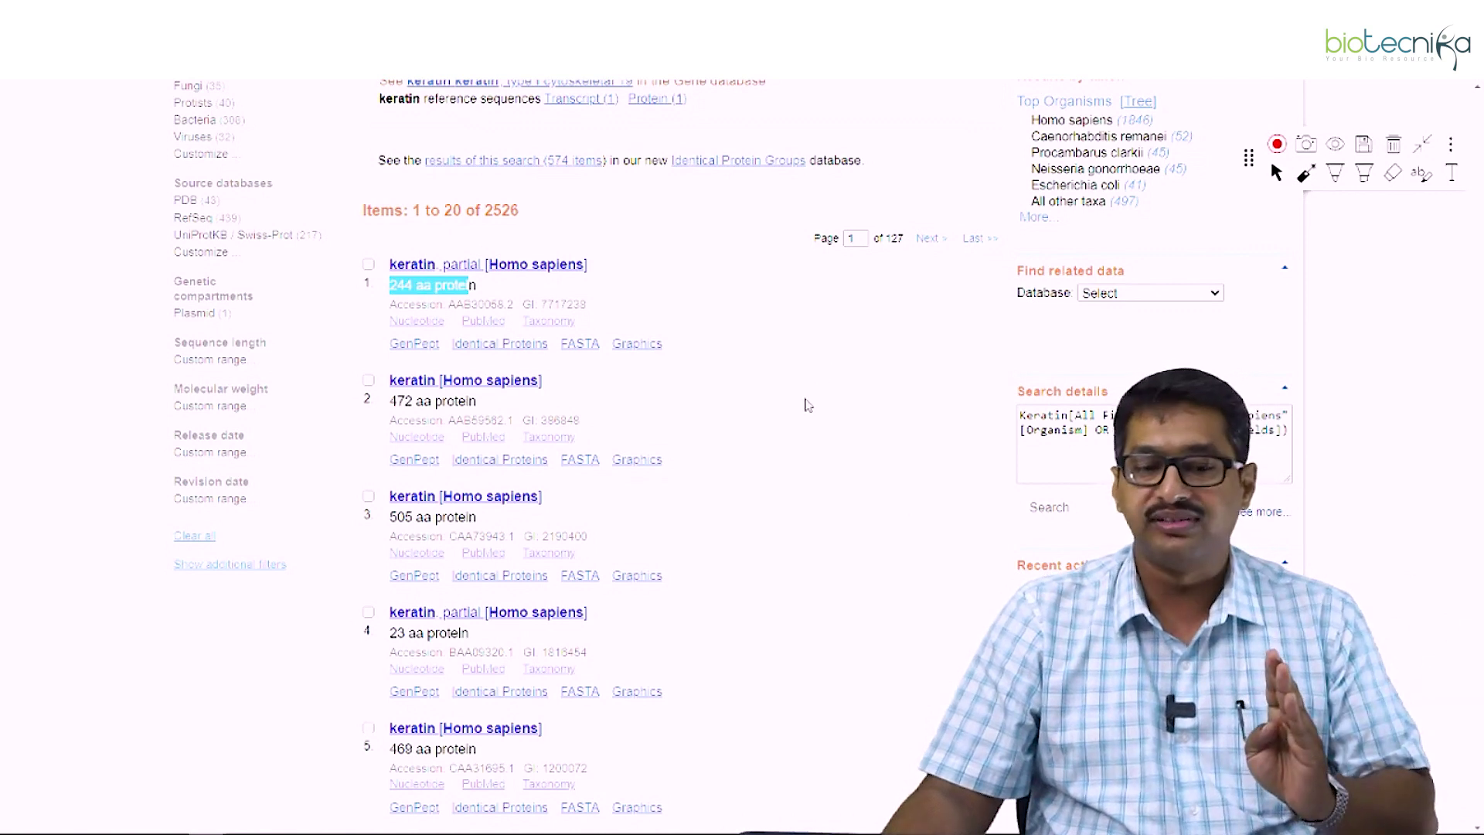
click(816, 316)
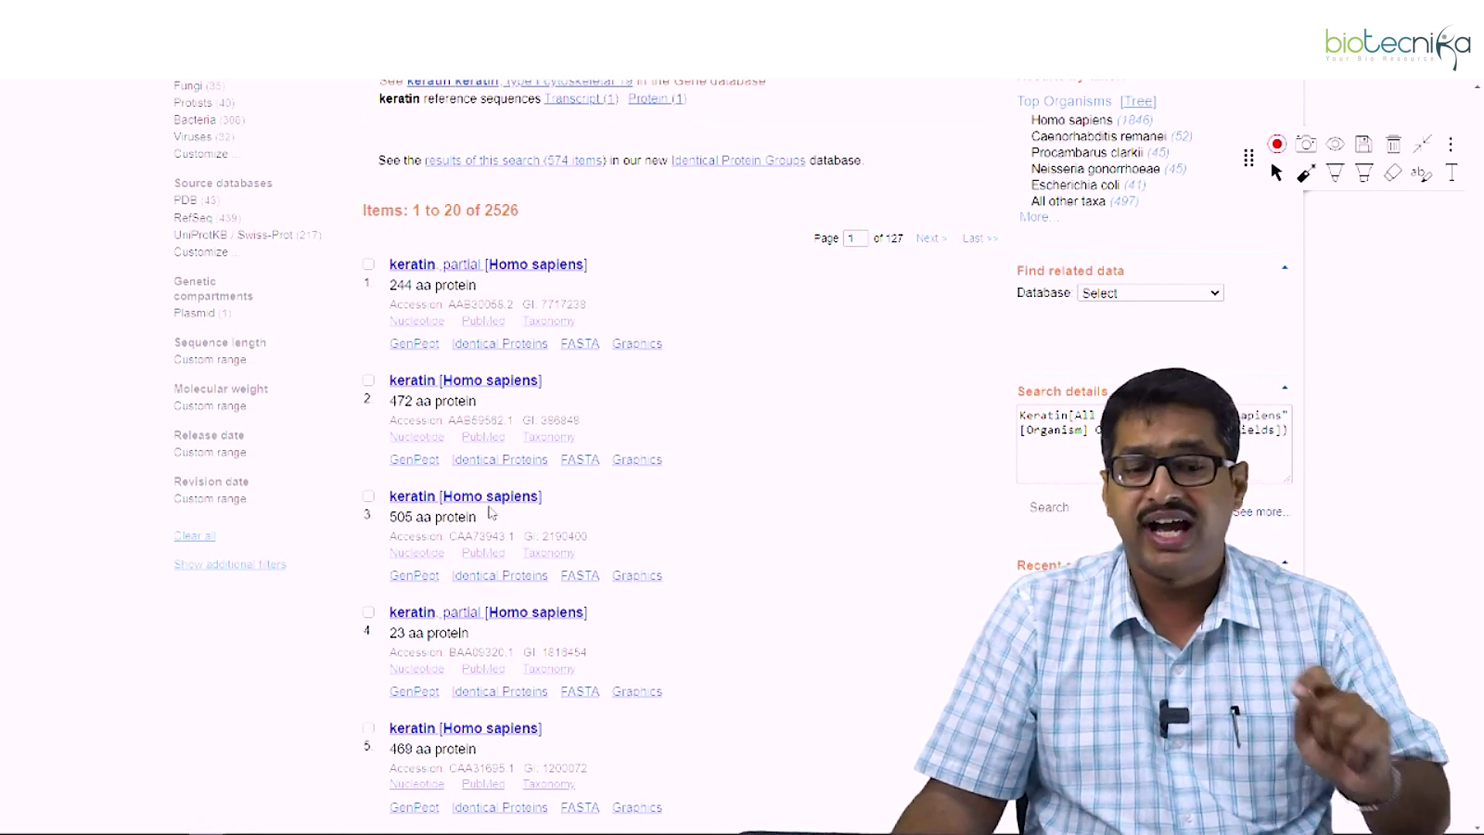
click(447, 498)
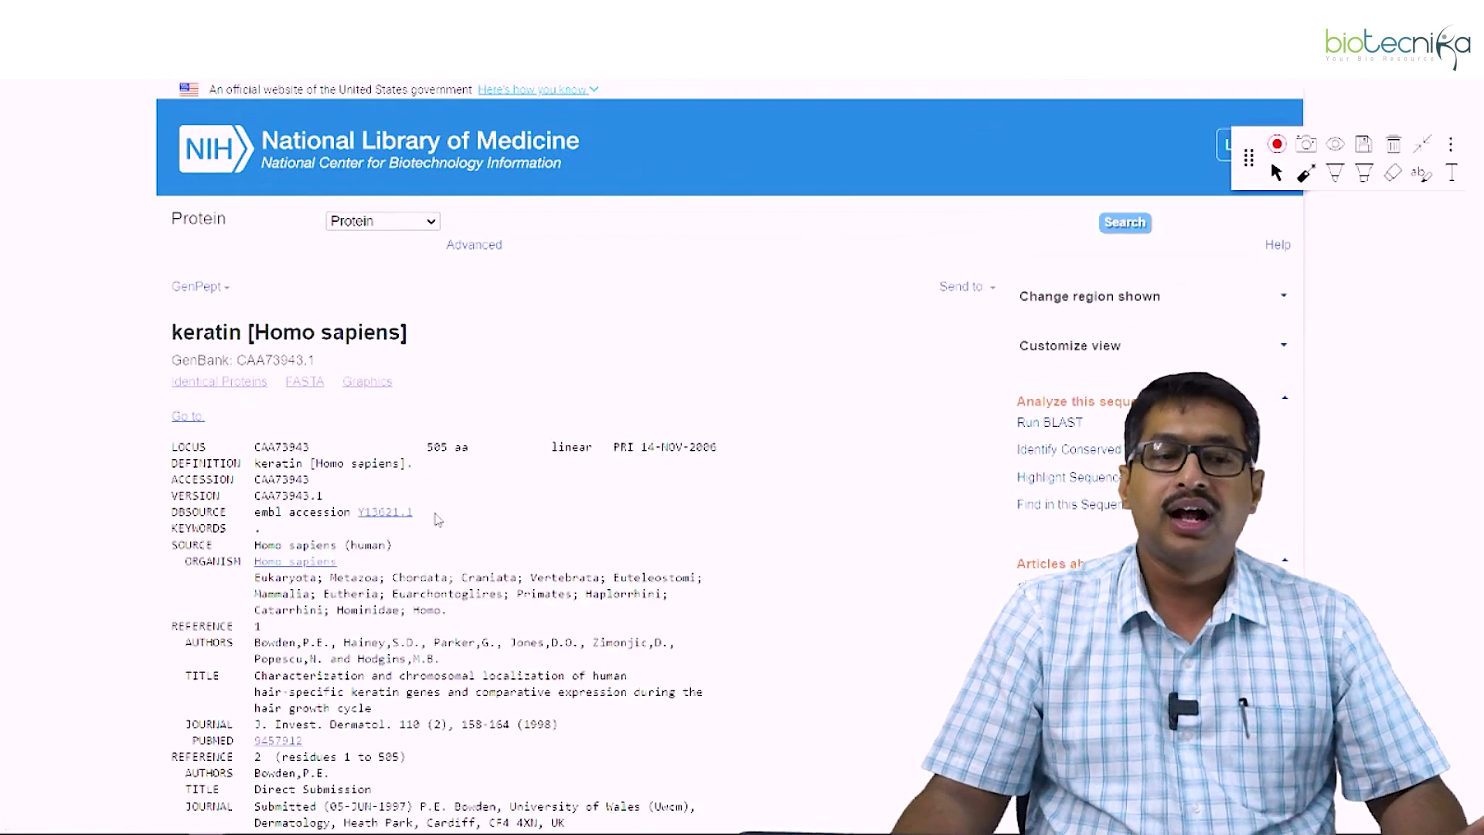
scroll(448, 498, down, 1)
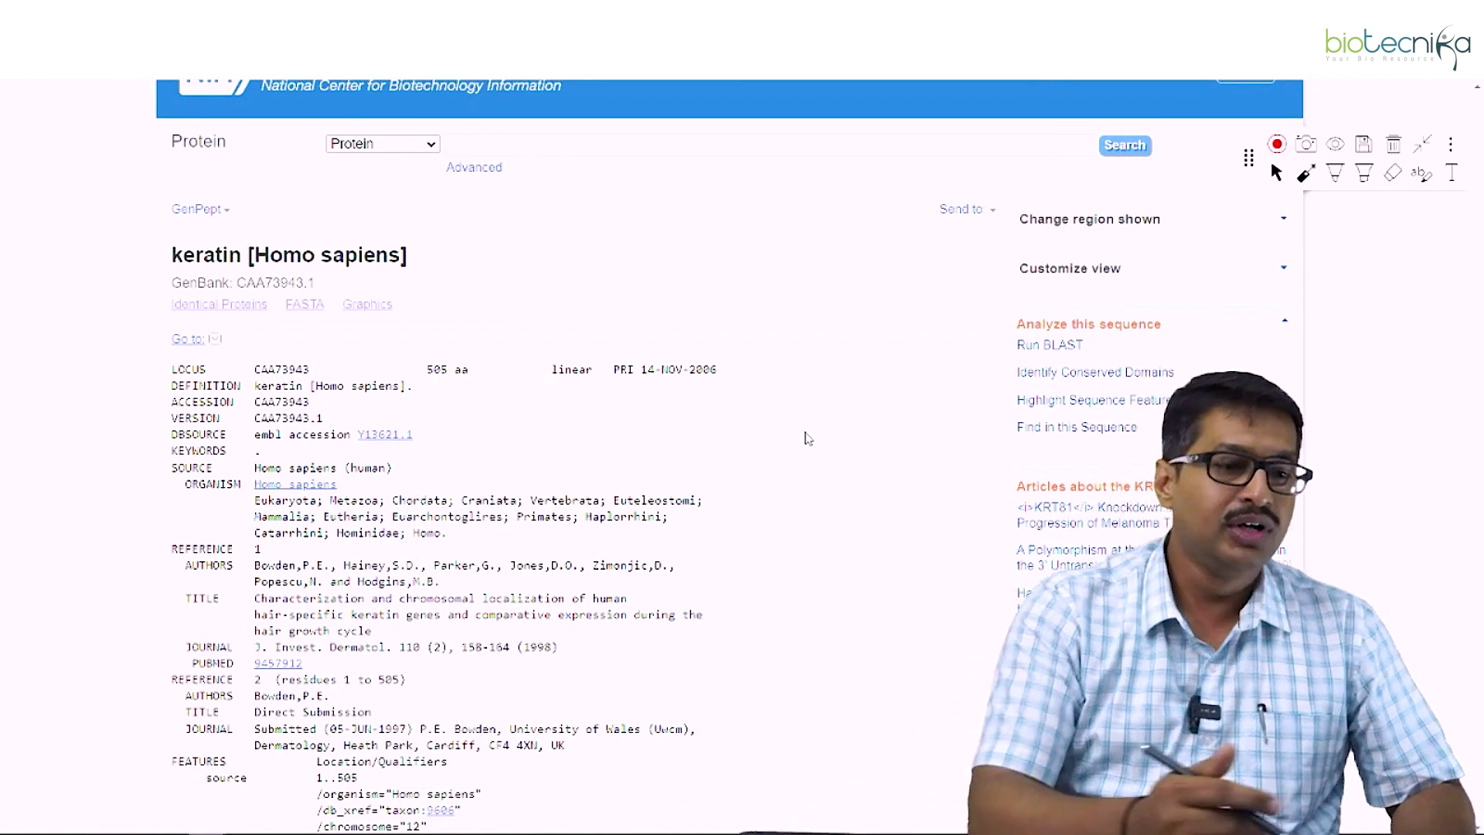
- Handwrite the format names "Genpept", "FASTA" and "Graphics" in red over the keratin record
click(1306, 173)
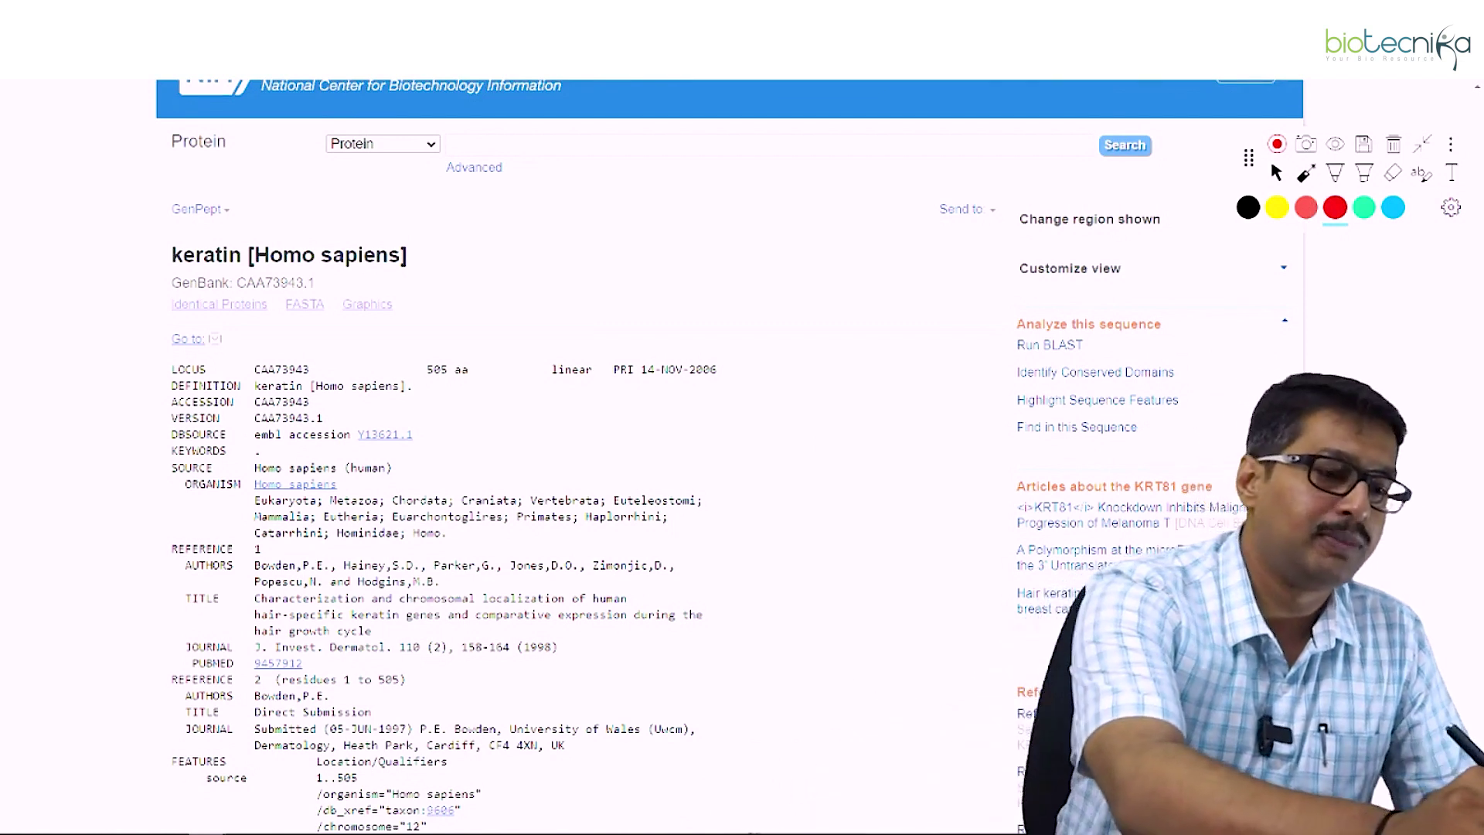
mouse_move(60, 297)
mouse_down()
mouse_move(35, 313)
mouse_move(67, 363)
mouse_move(92, 332)
mouse_move(97, 422)
mouse_up()
mouse_move(113, 323)
mouse_down()
mouse_move(137, 340)
mouse_move(159, 266)
mouse_move(200, 333)
mouse_move(279, 267)
mouse_move(288, 197)
mouse_move(352, 127)
mouse_up()
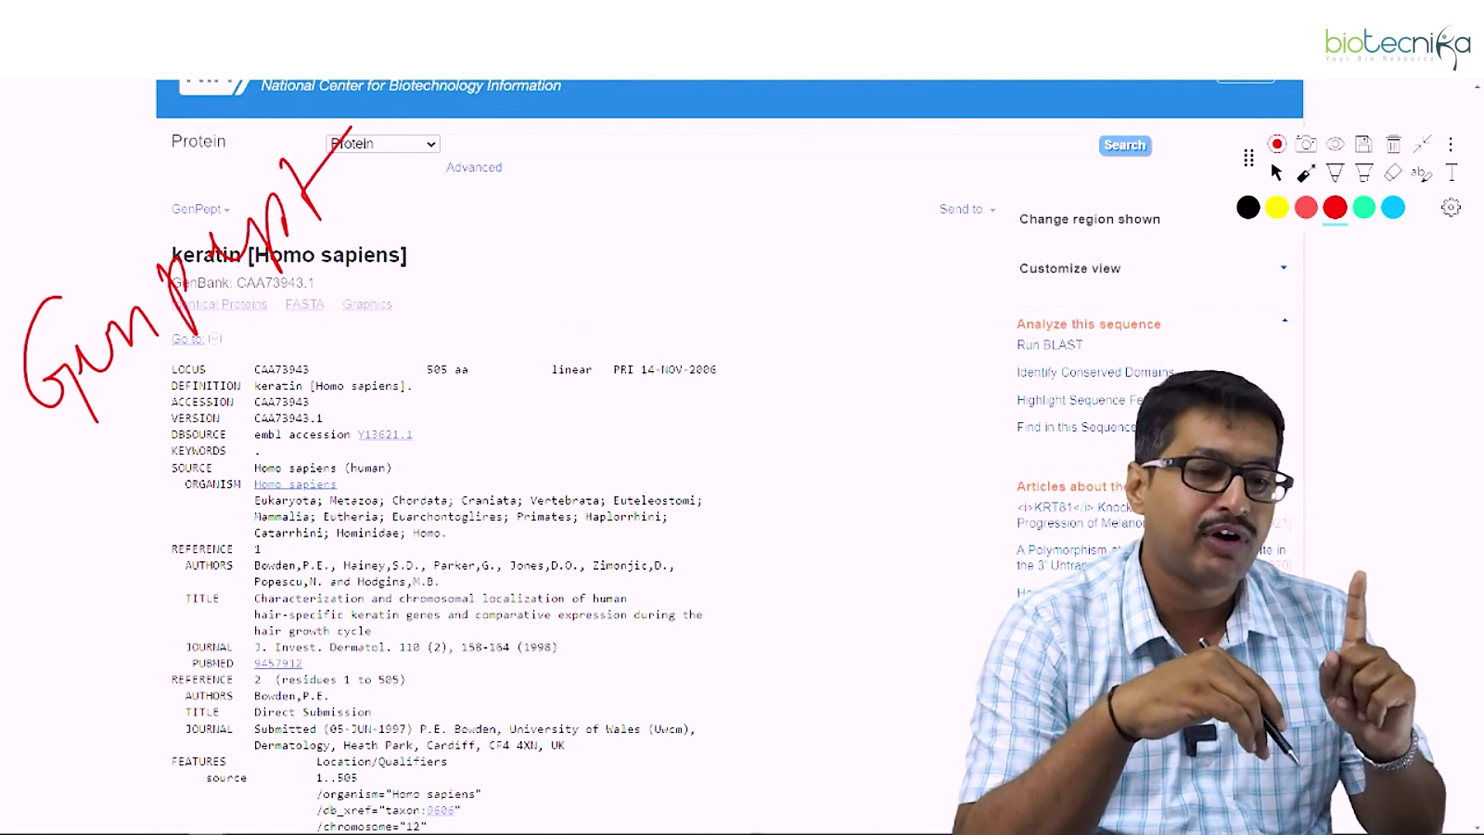
drag(73, 499, 123, 564)
mouse_move(105, 444)
mouse_down()
mouse_move(72, 491)
mouse_move(115, 527)
mouse_up()
drag(130, 463, 150, 484)
mouse_move(174, 408)
mouse_down()
mouse_move(157, 435)
mouse_move(205, 455)
mouse_move(232, 355)
mouse_up()
mouse_move(232, 356)
mouse_down()
mouse_move(256, 382)
mouse_move(290, 333)
mouse_up()
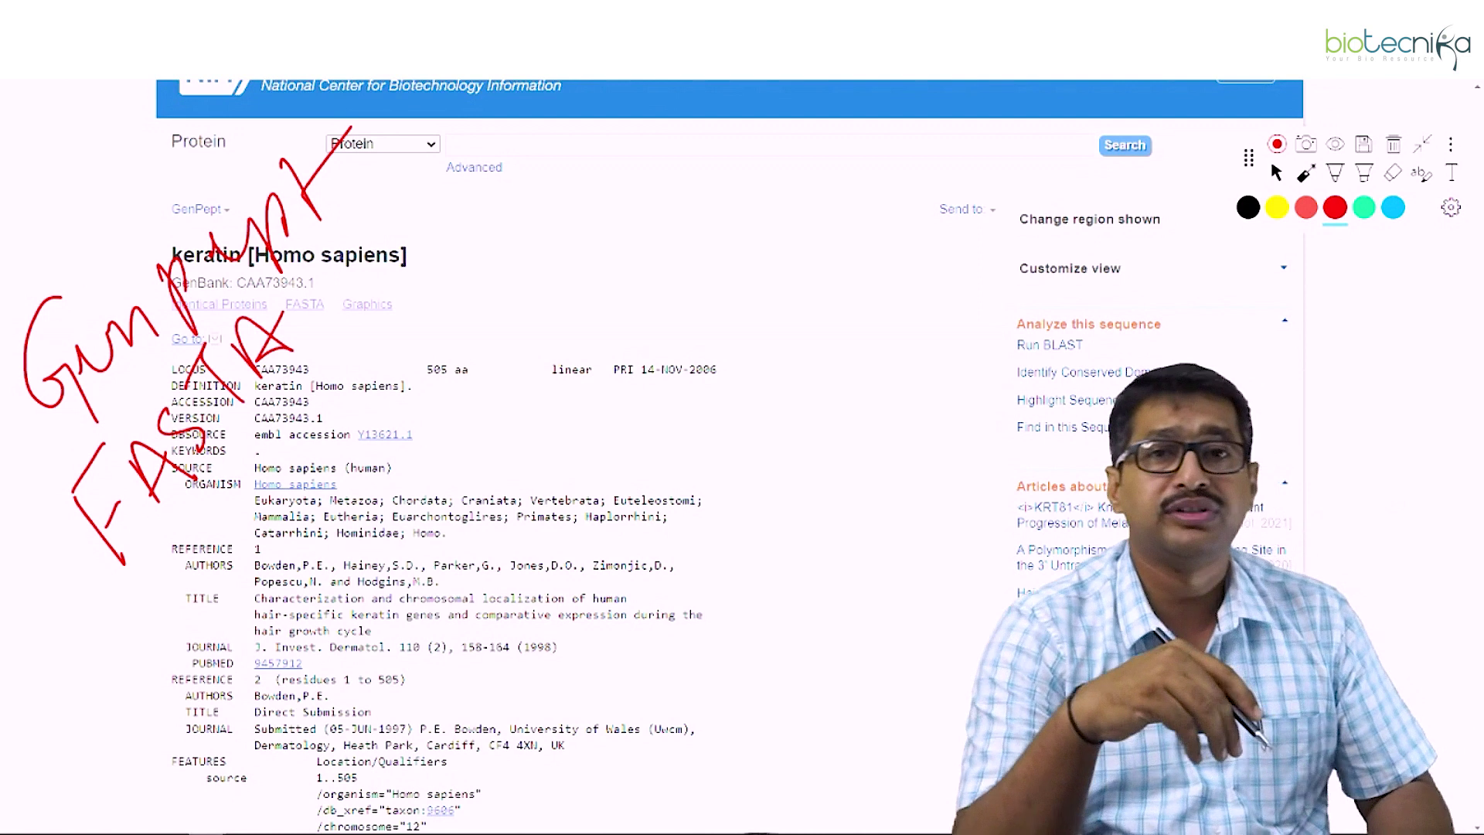
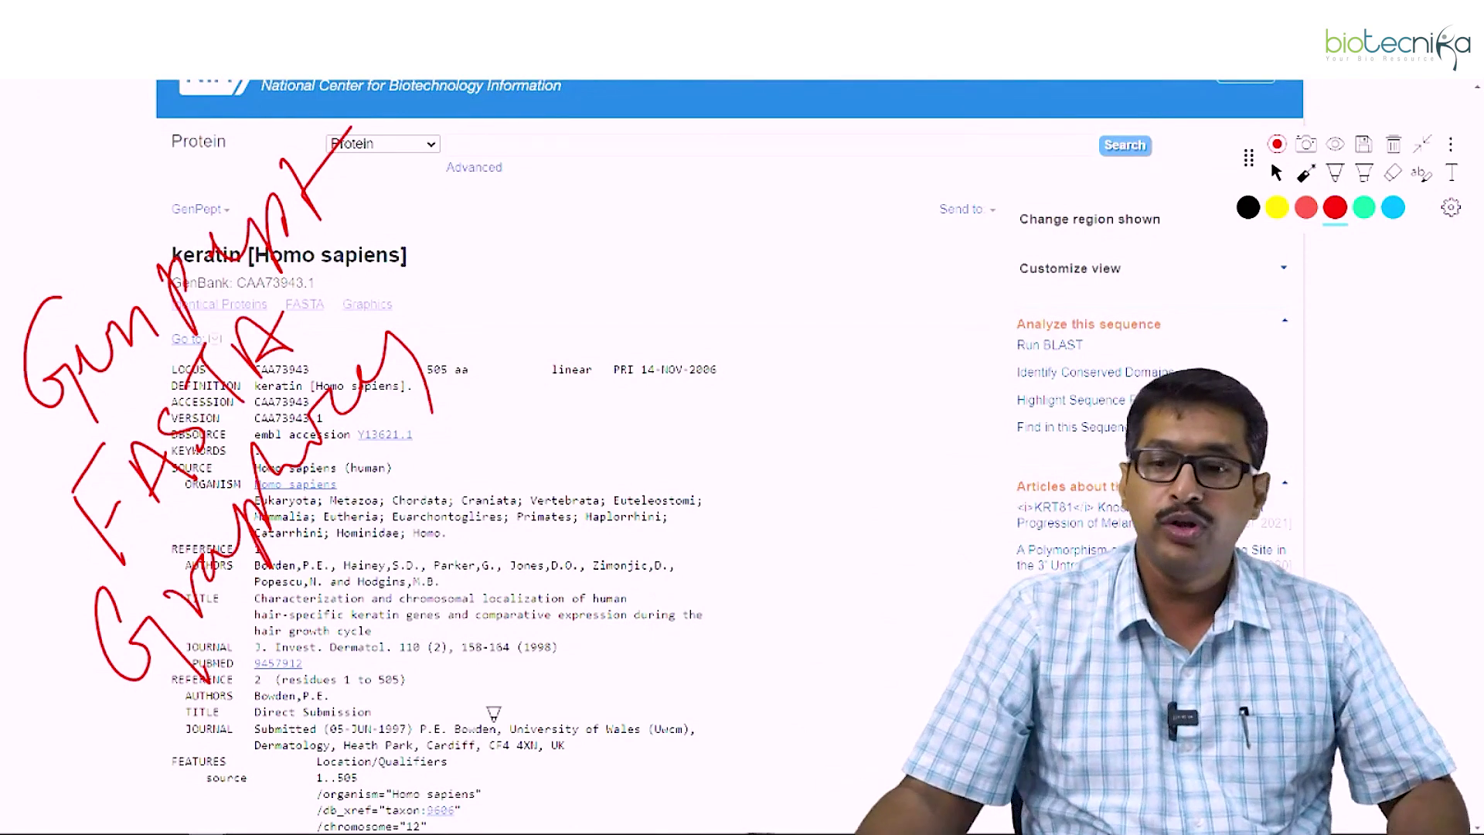
- Clear the handwritten red annotations from the screen and return to the normal pointer
key(Delete)
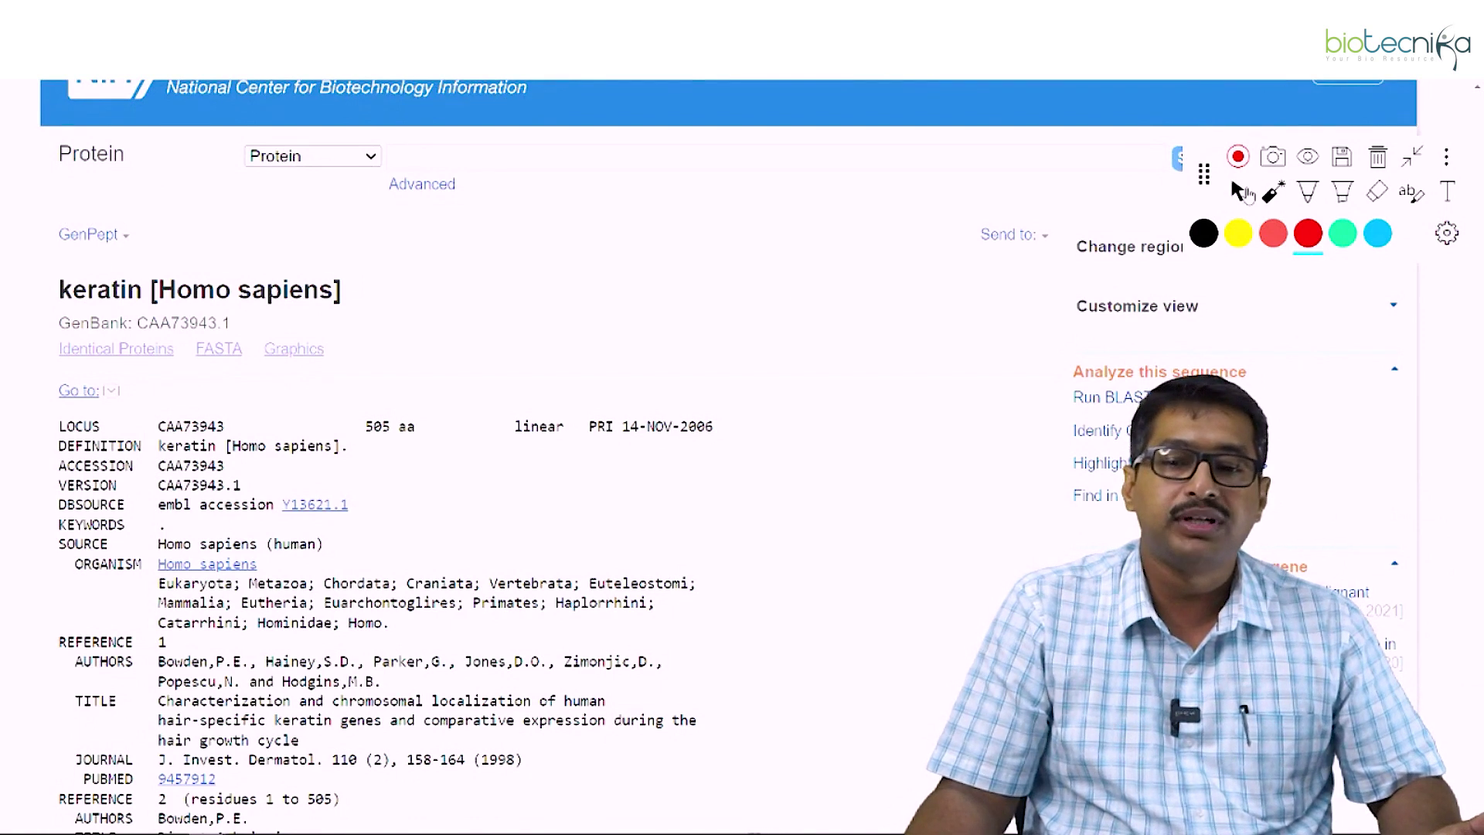
click(1241, 192)
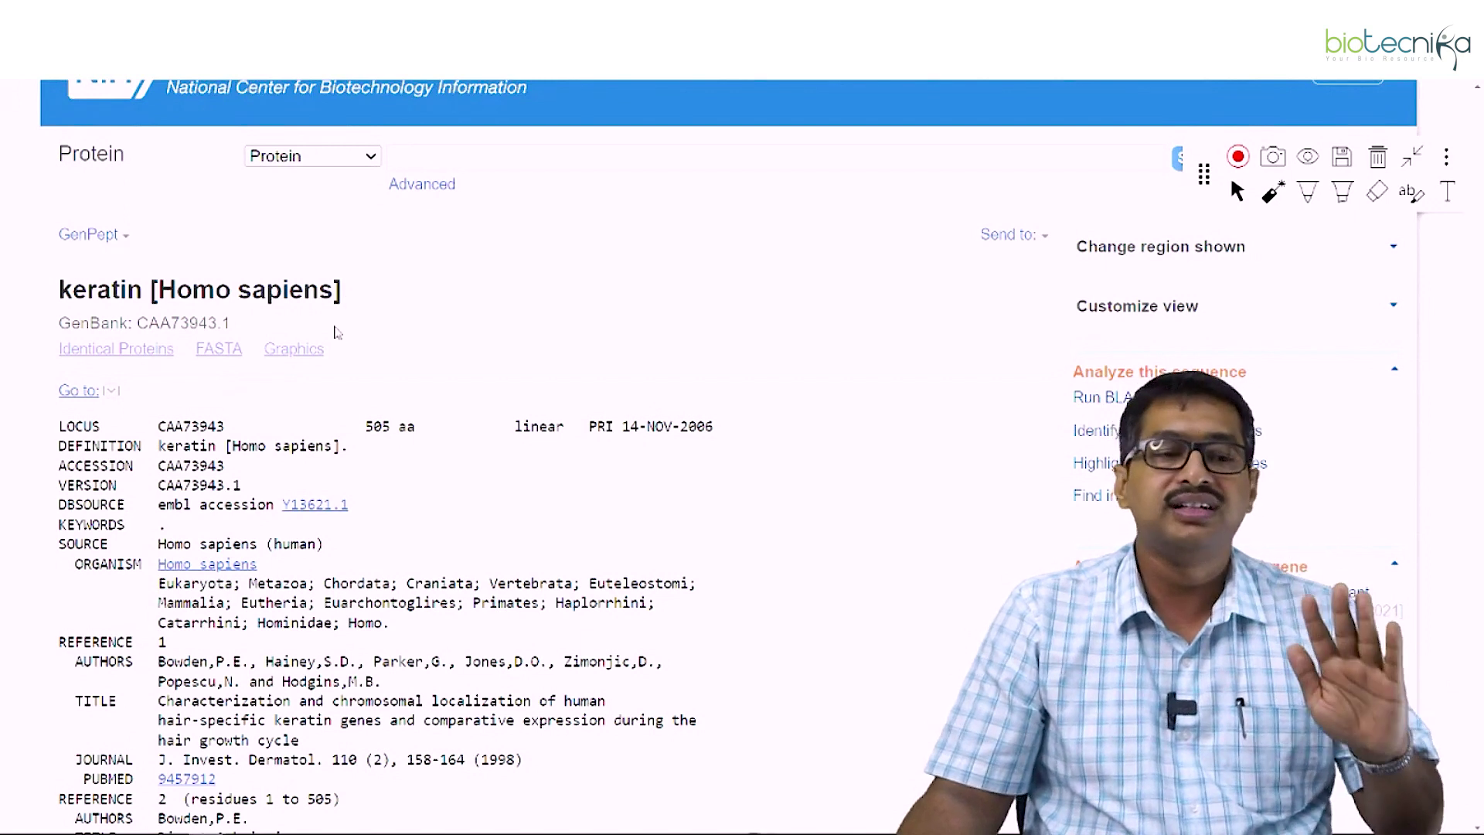
- Examine the keratin record's GenPept header, source organism, references and complete features table down to the sequence origin
scroll(334, 327, down, 1)
scroll(335, 328, down, 1)
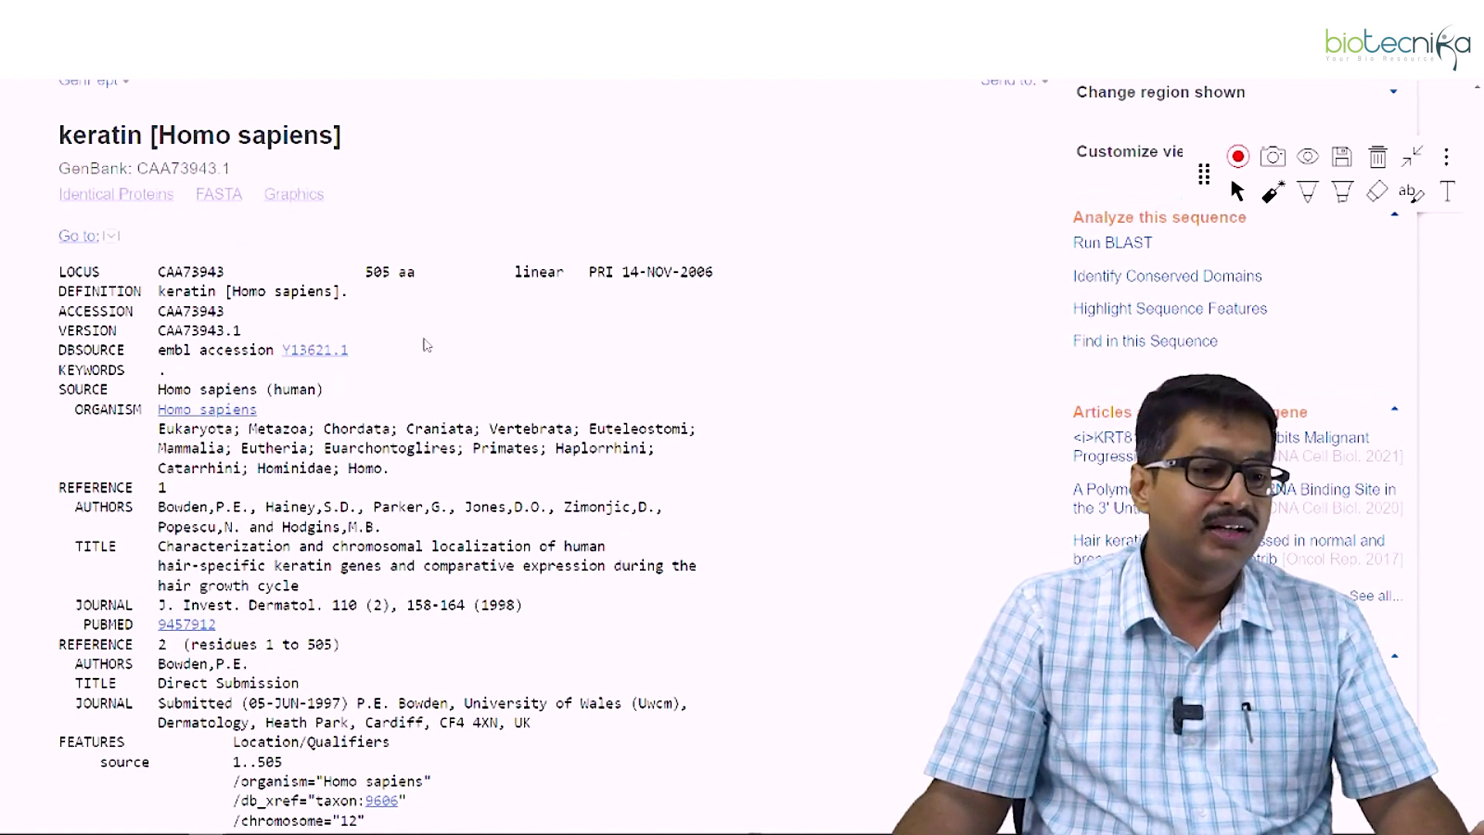
scroll(396, 298, down, 1)
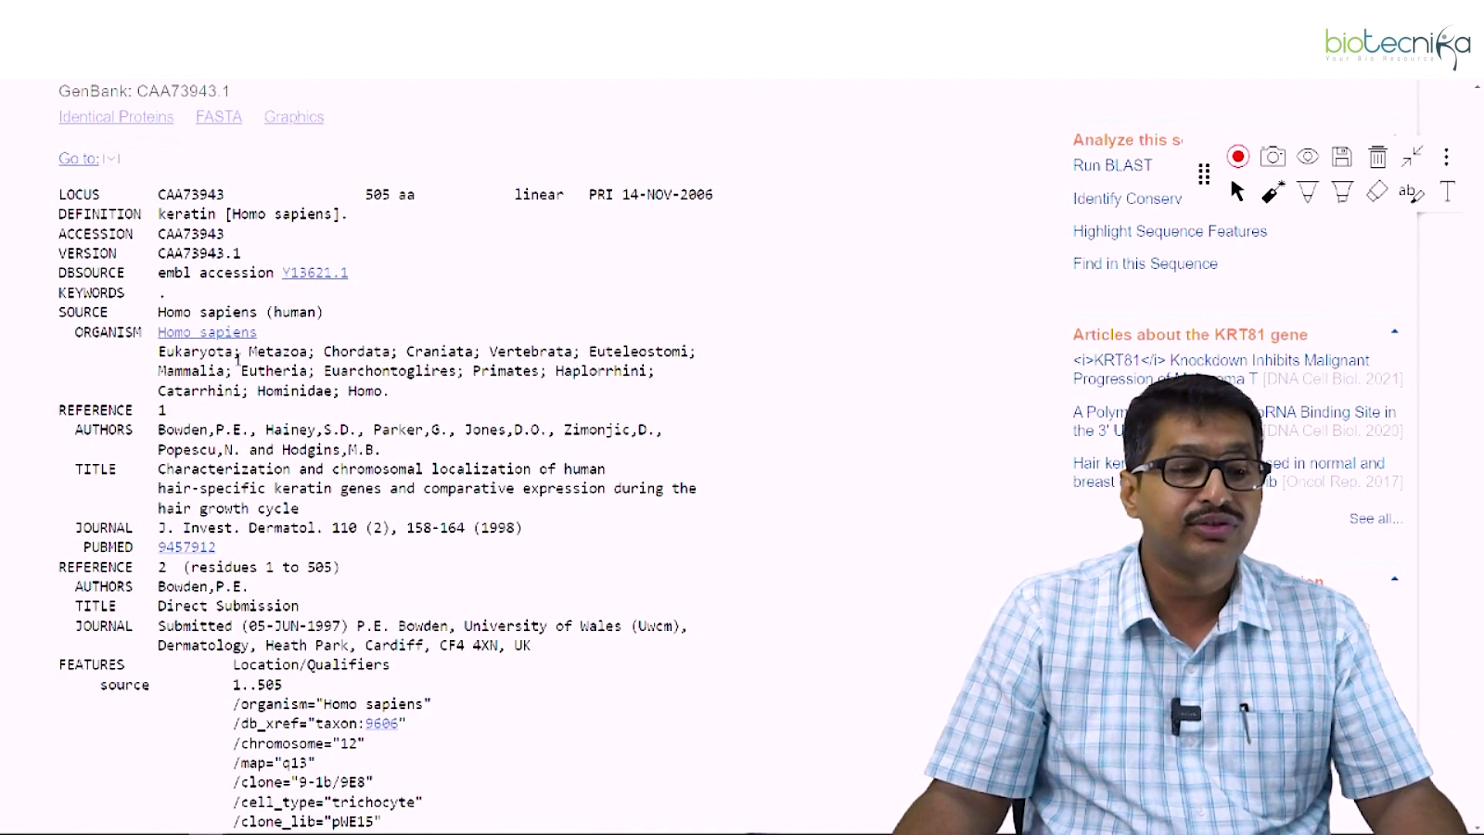
scroll(239, 378, down, 2)
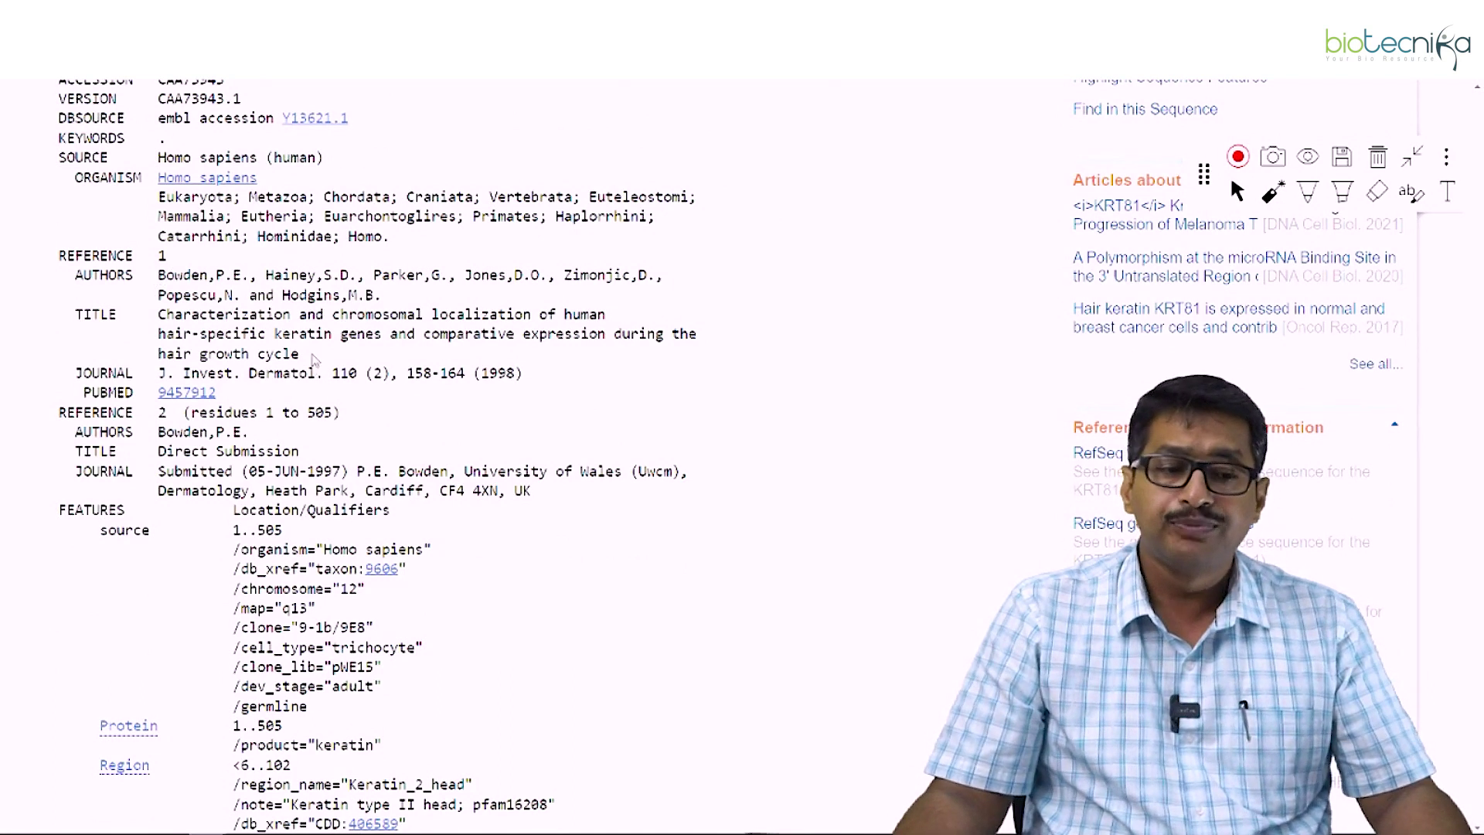
scroll(309, 351, down, 1)
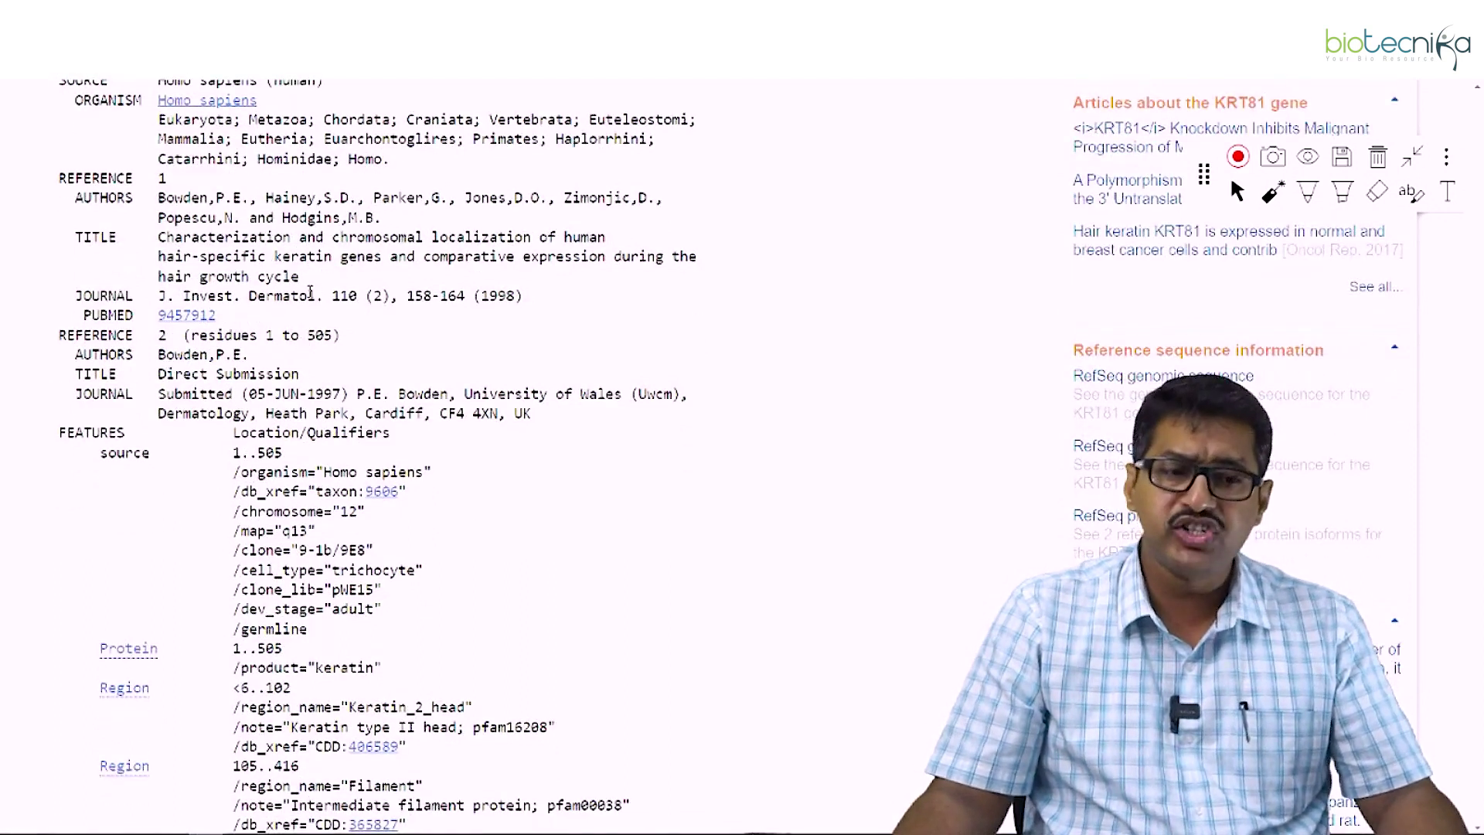
scroll(310, 292, down, 2)
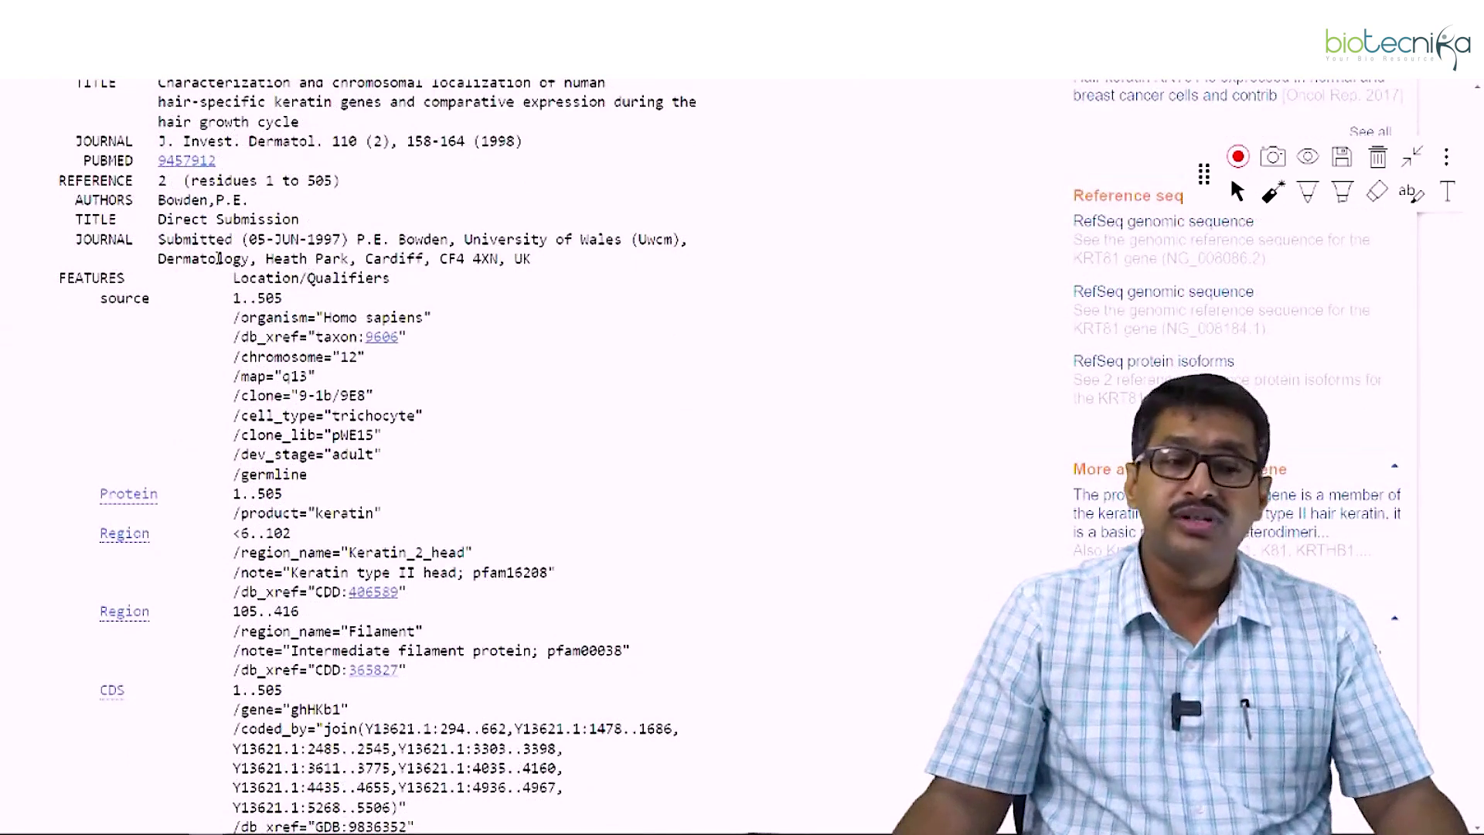
scroll(311, 249, down, 1)
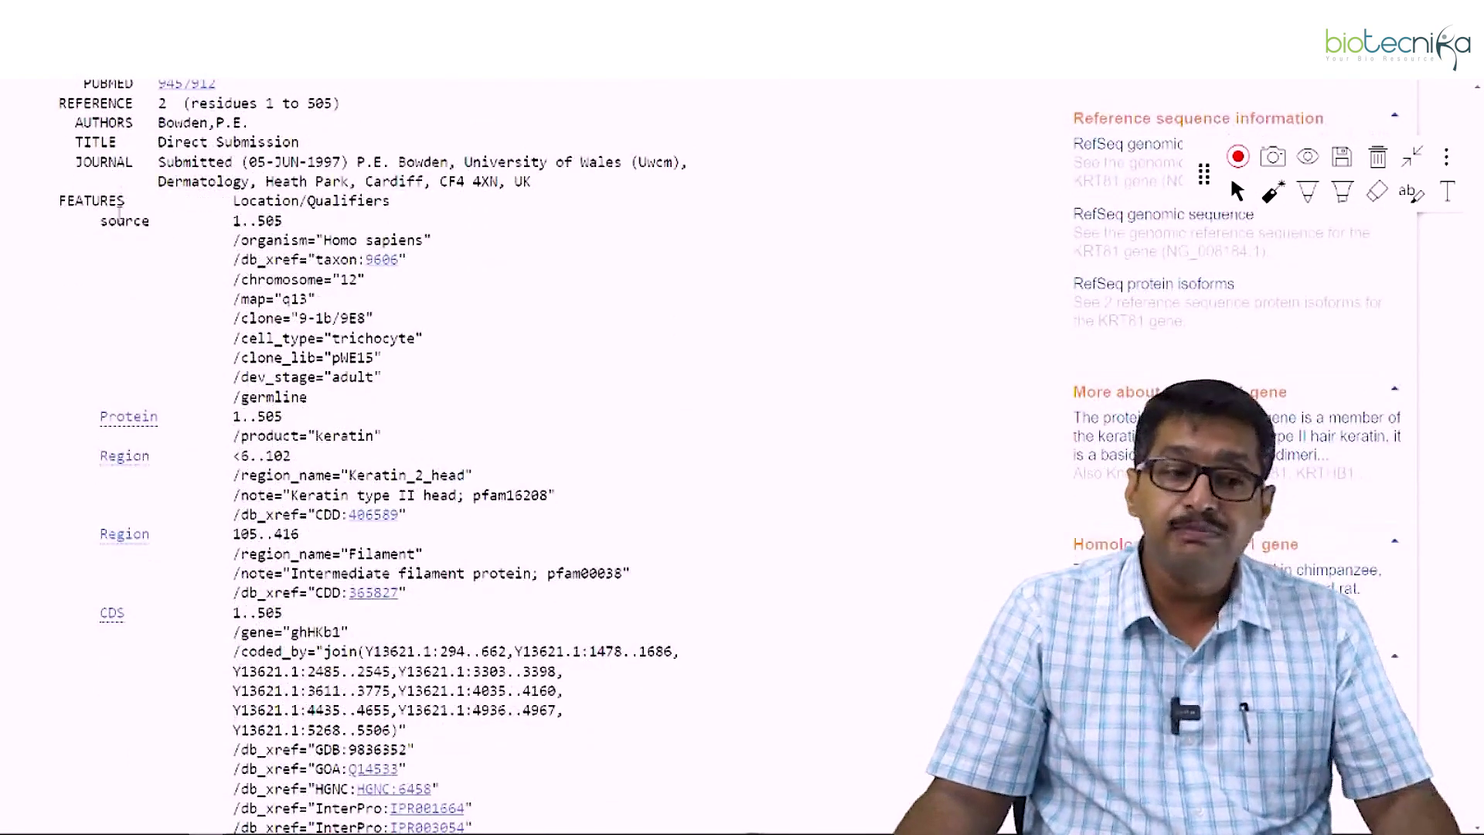
drag(95, 220, 623, 692)
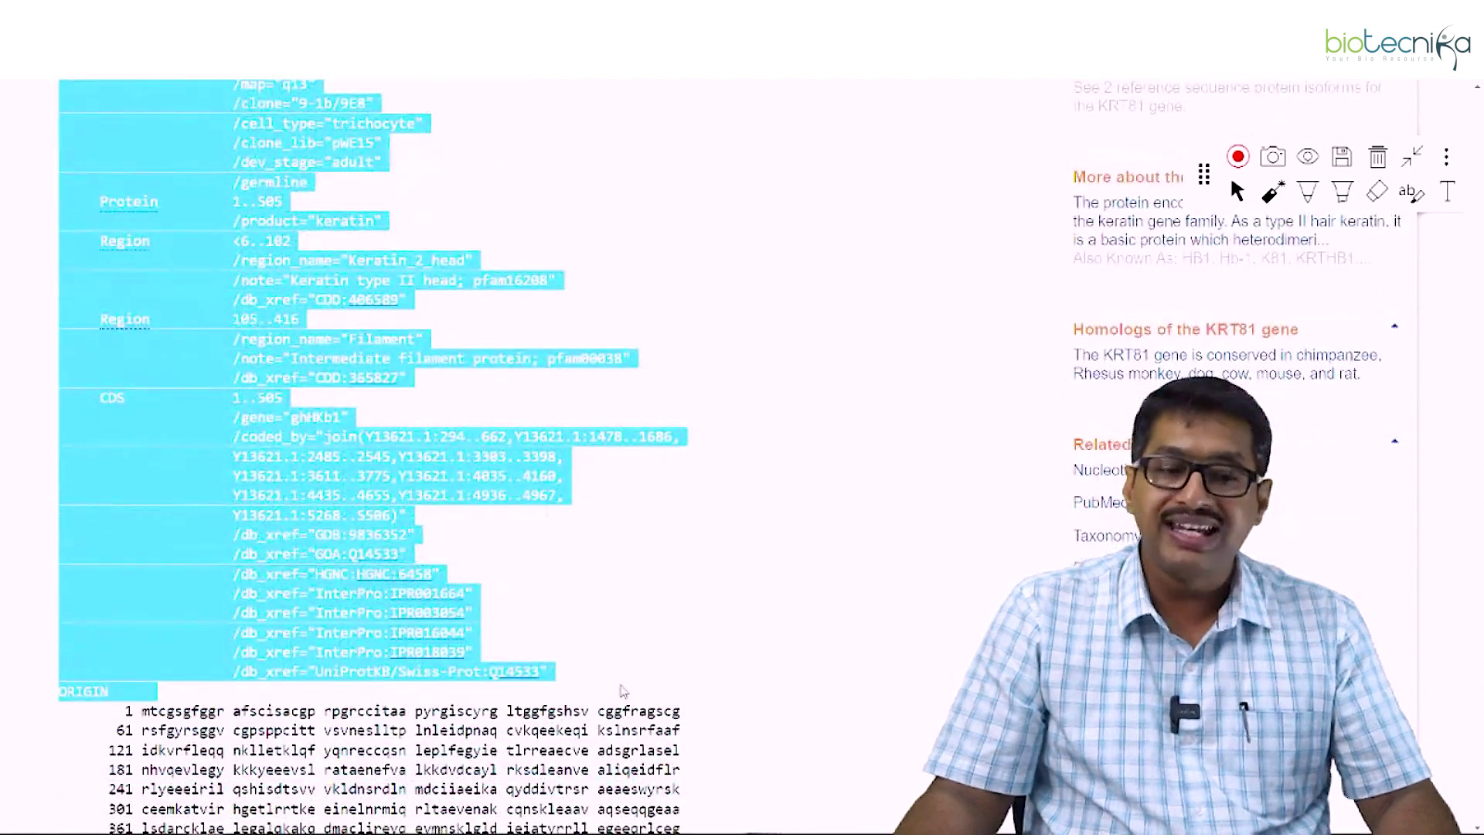
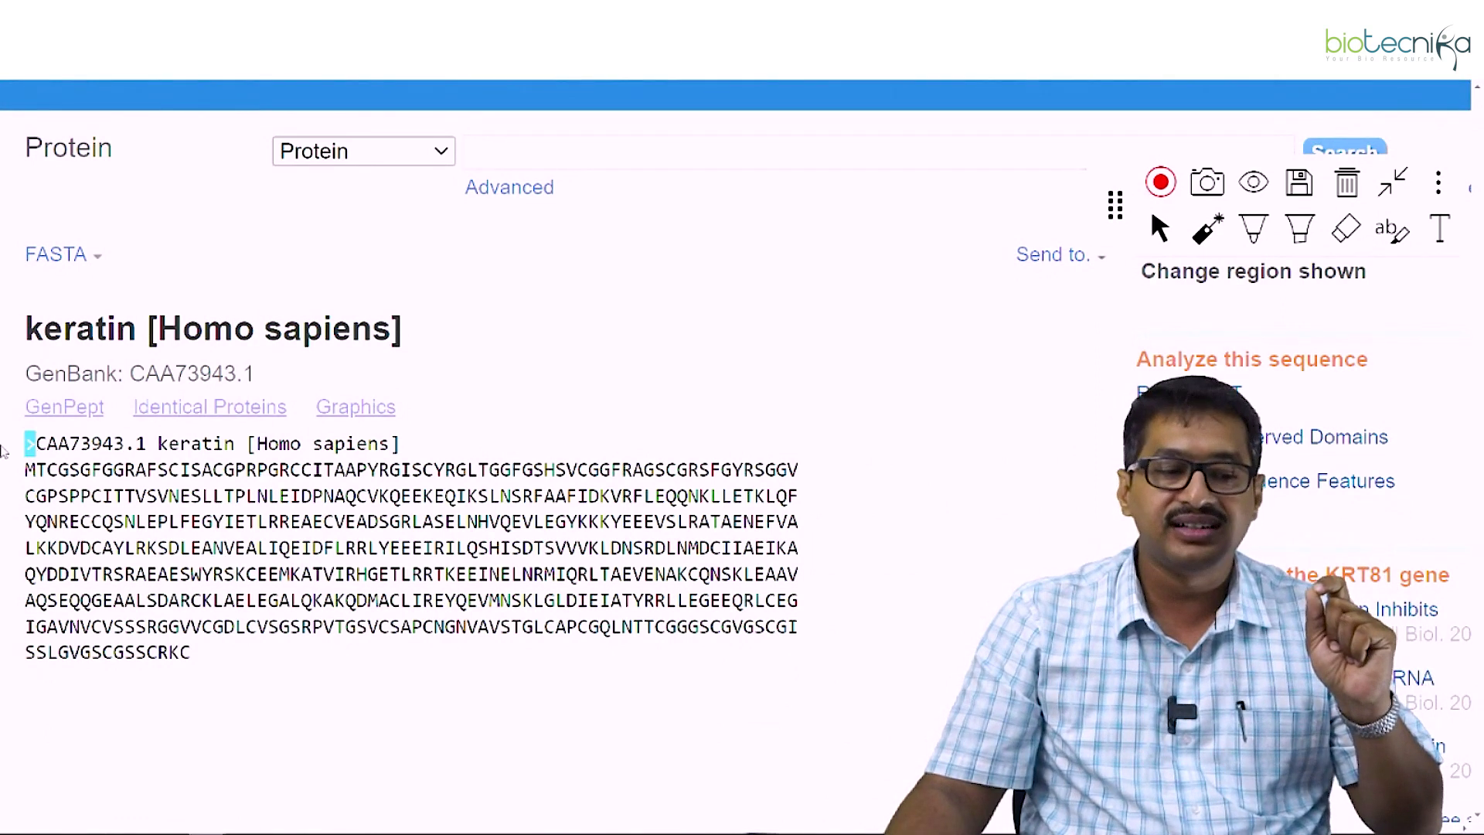
- Examine the keratin protein's FASTA sequence and switch the record to the Graphics view
drag(47, 445, 403, 708)
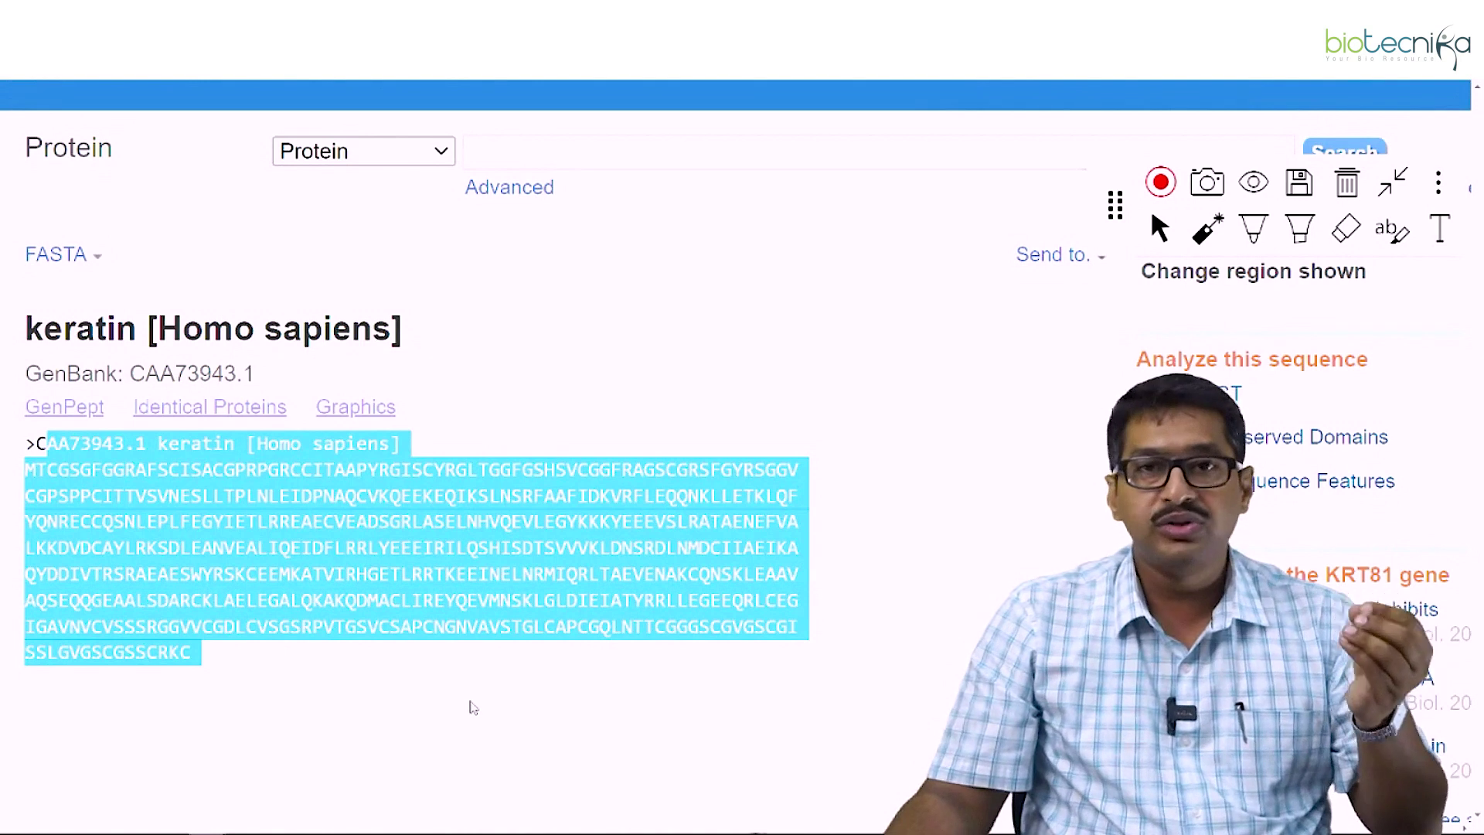
click(395, 673)
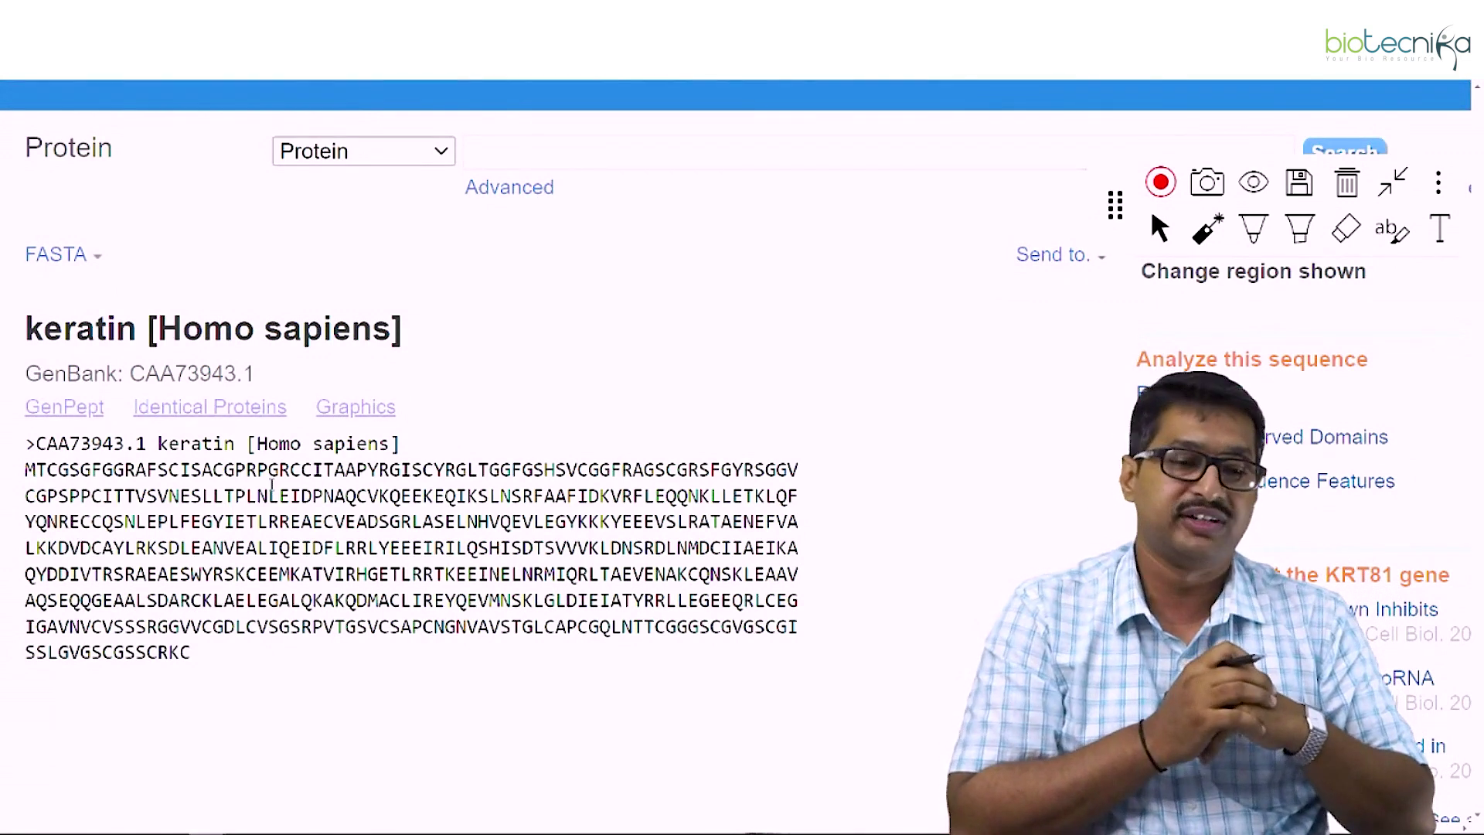
click(333, 415)
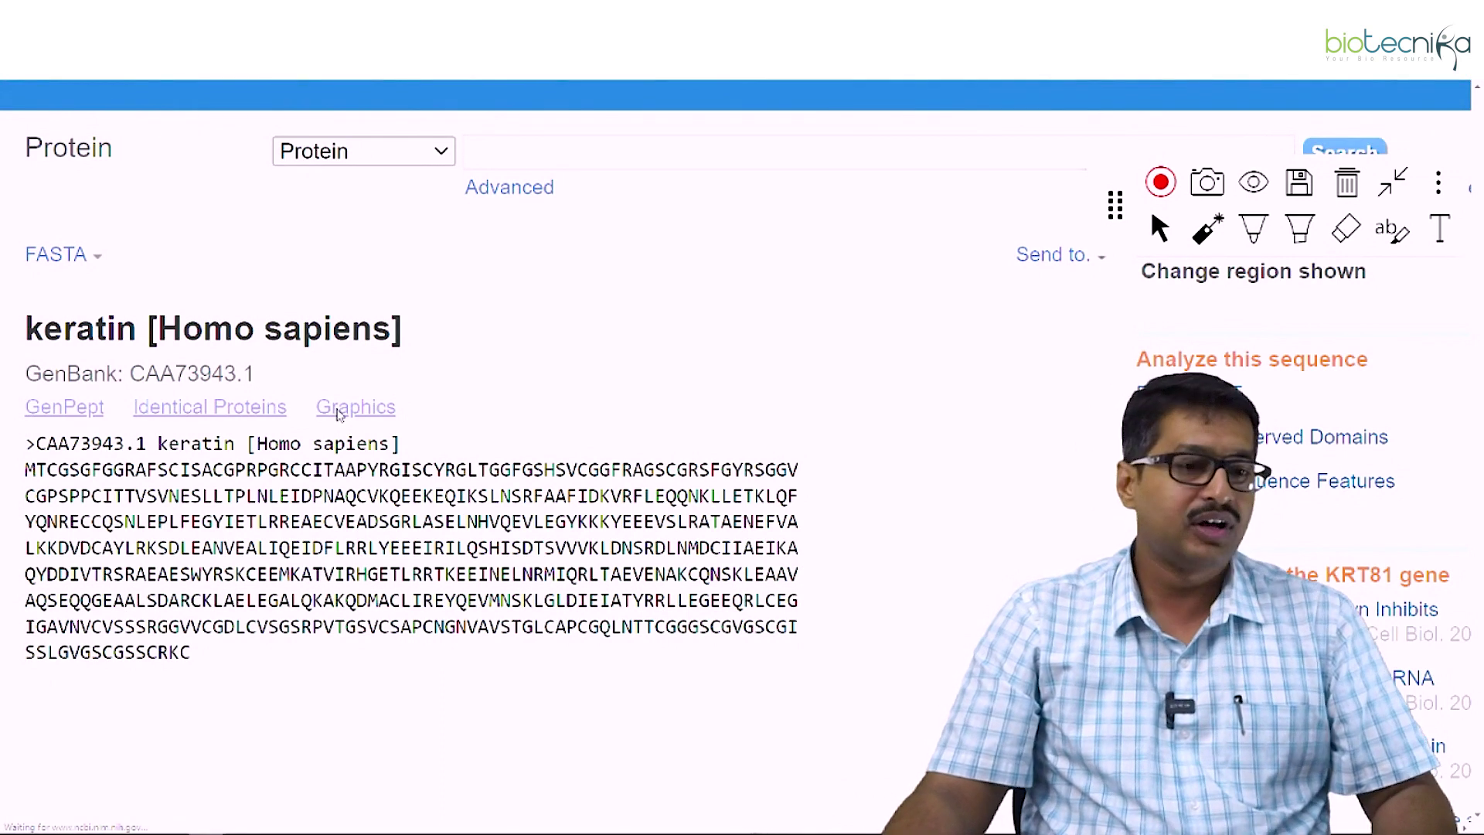
scroll(643, 541, down, 4)
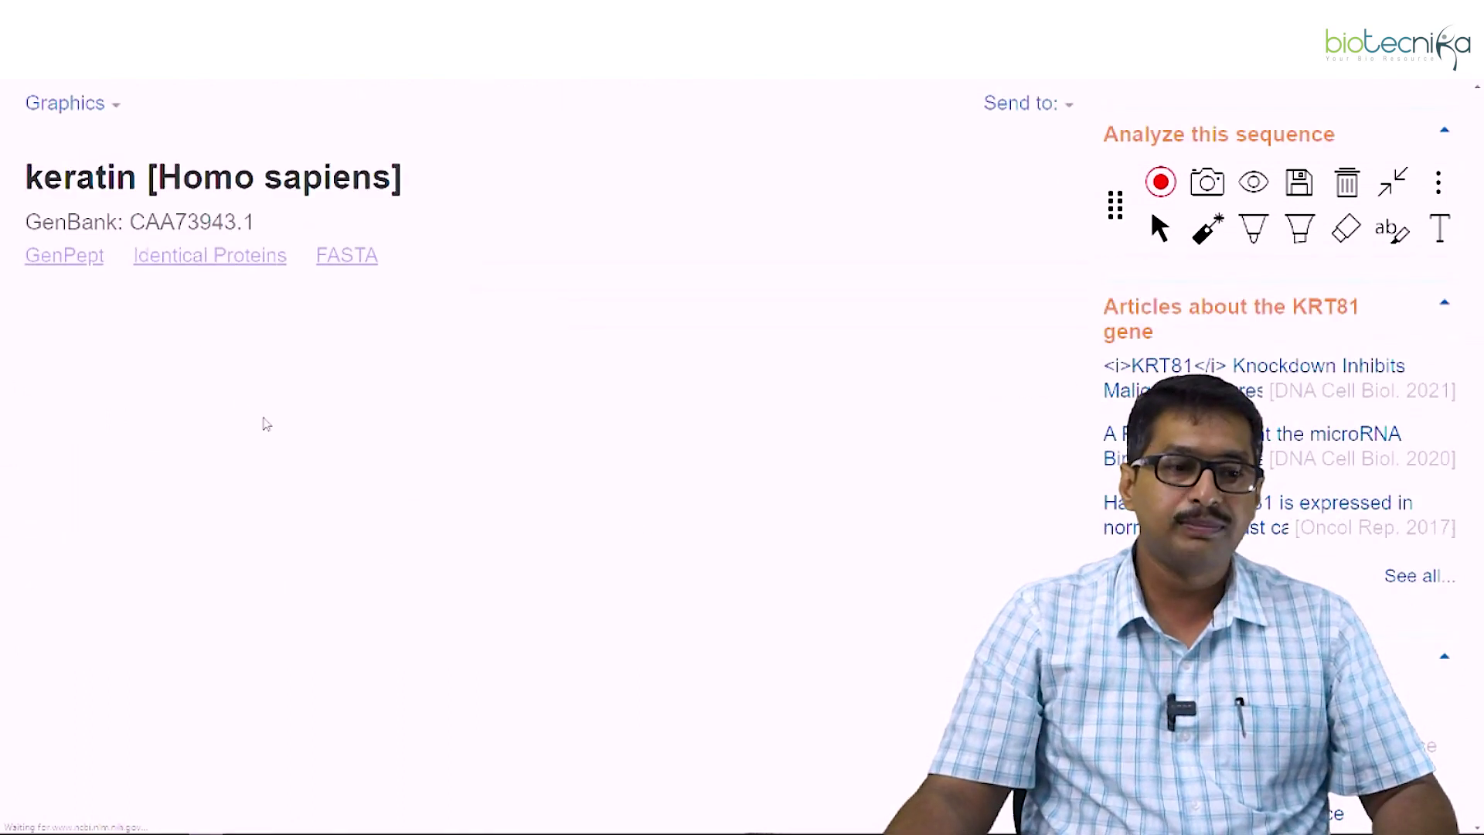
scroll(267, 424, down, 1)
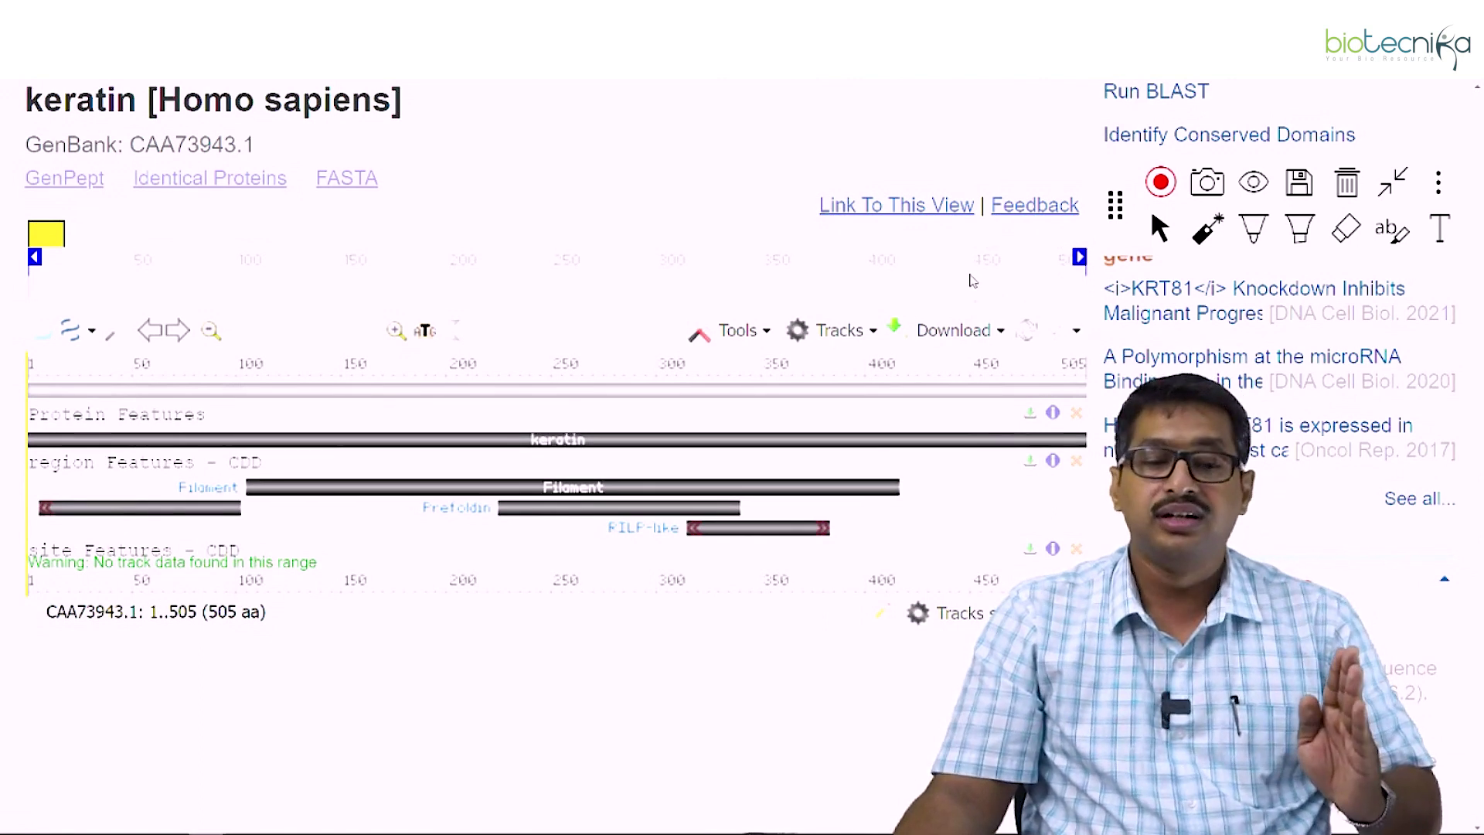
- Inspect the keratin and Filament region features in the graphical view, including the Filament details, and return to the normal pointer
click(236, 436)
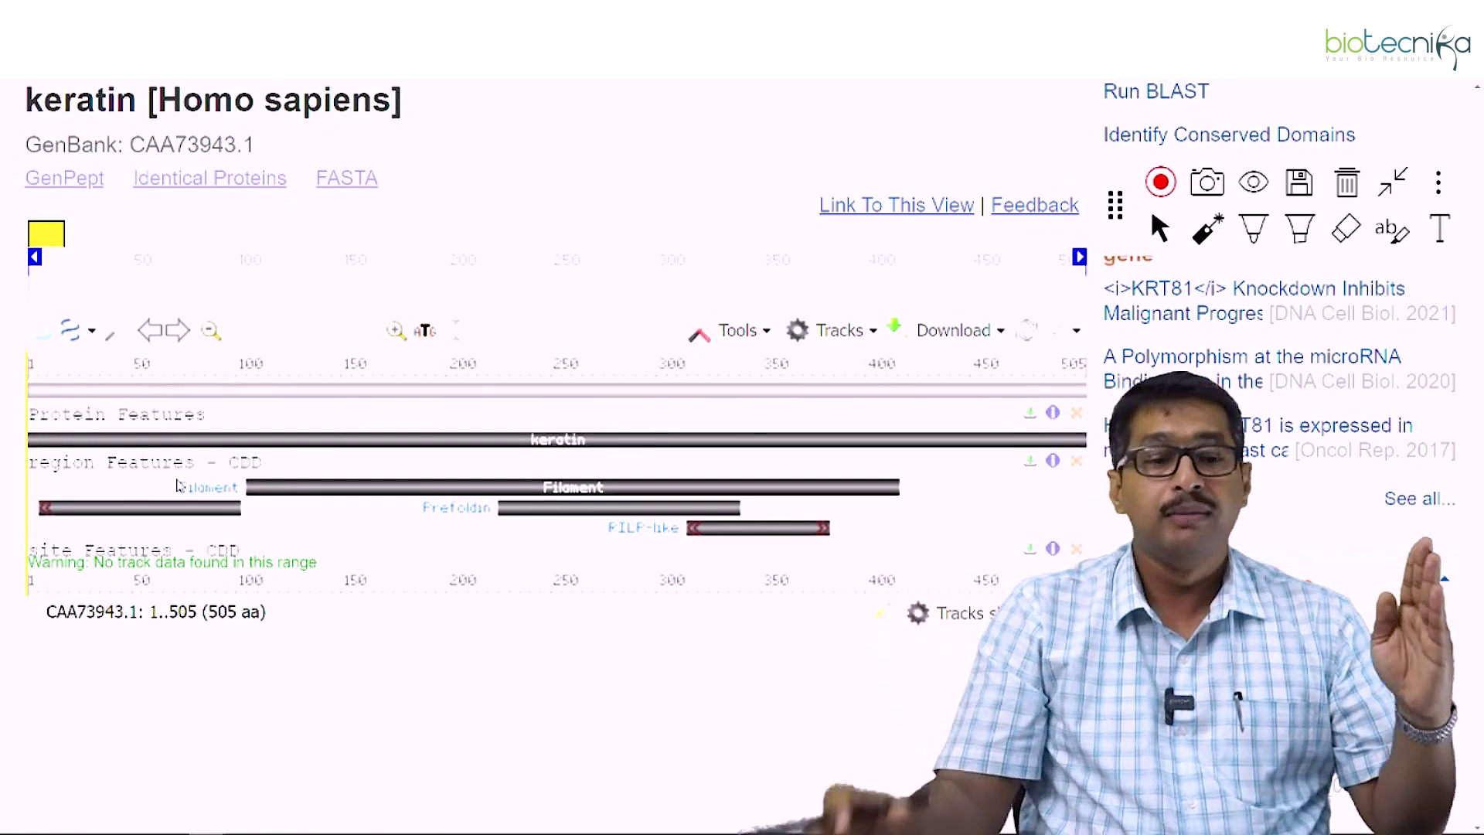
click(804, 486)
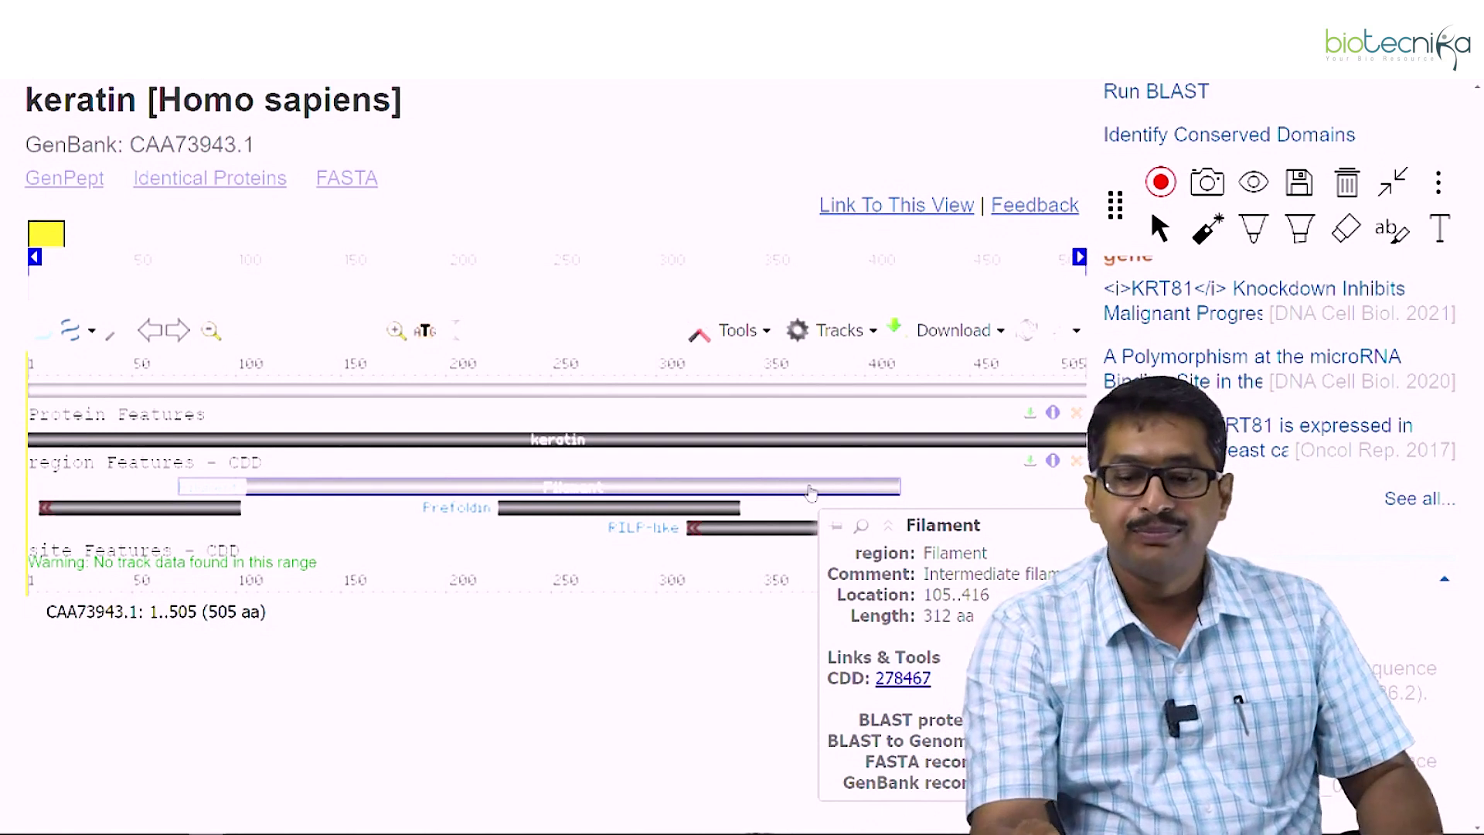
key(ctrl+shift+h)
scroll(851, 471, down, 1)
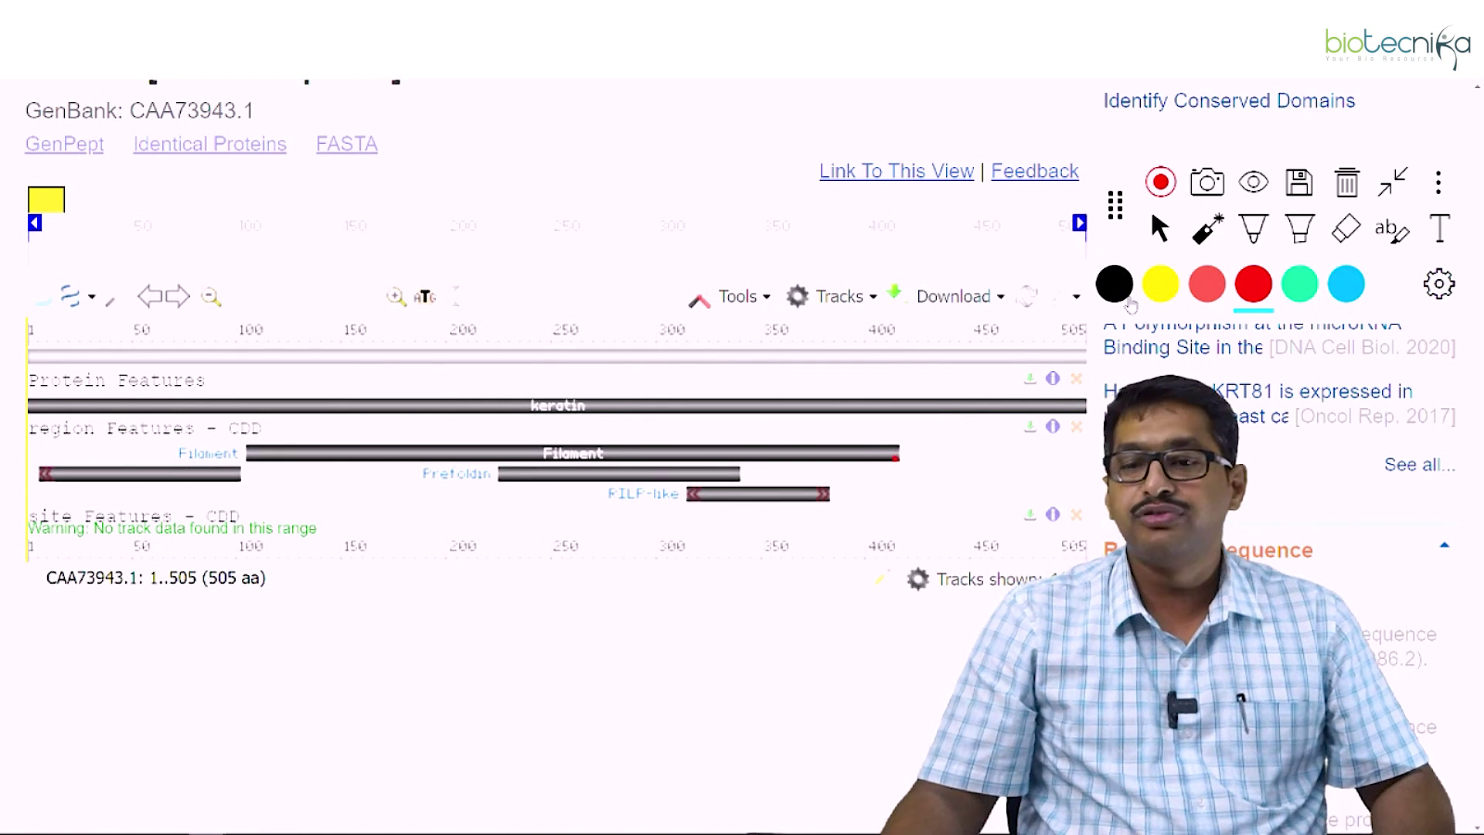
click(1159, 228)
click(895, 456)
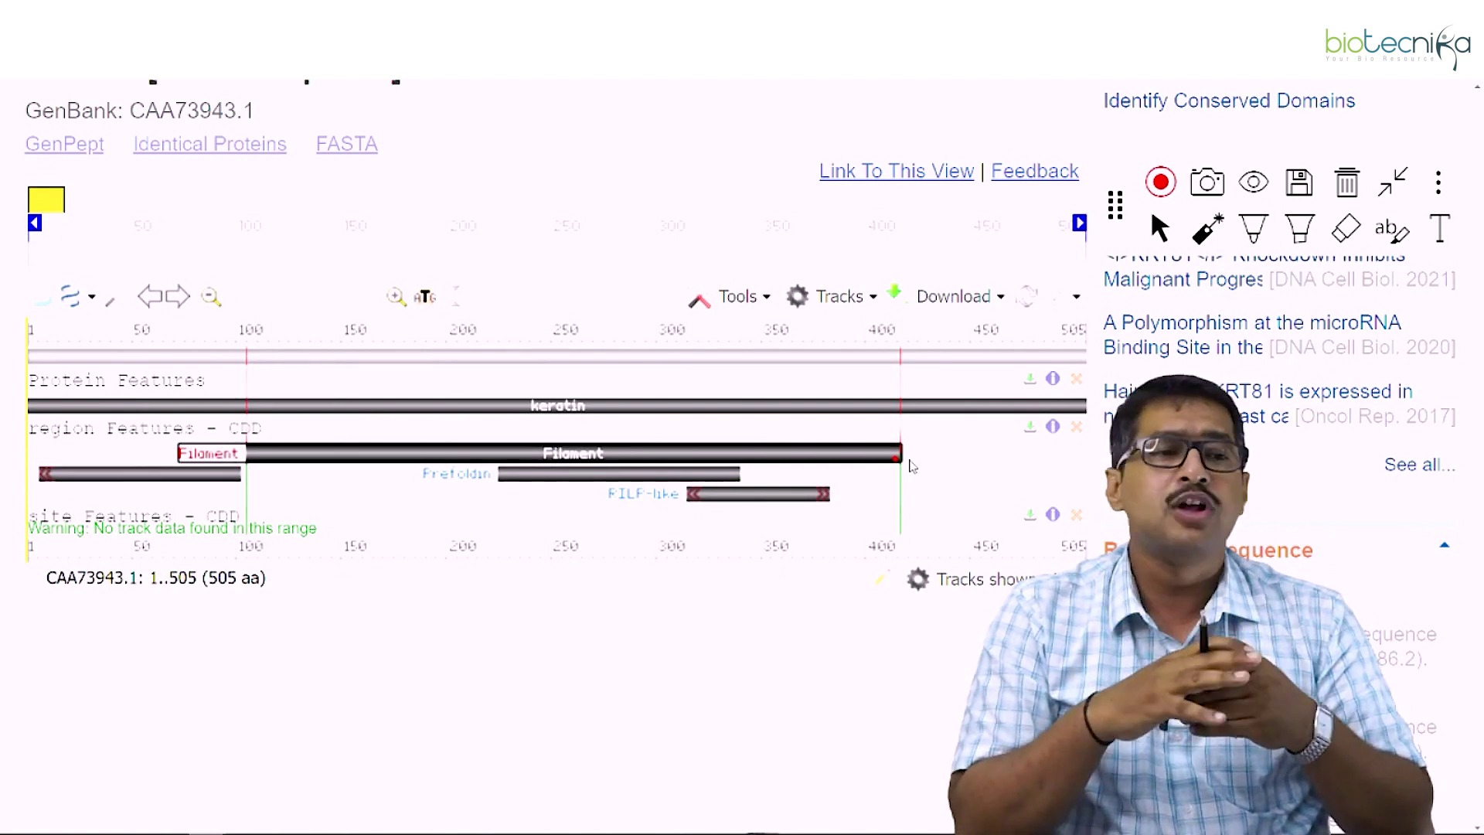
- Try to search the Nucleotide database for "Keratin", cancel leaving the page, retry the search, and reload the record page
scroll(712, 526, up, 3)
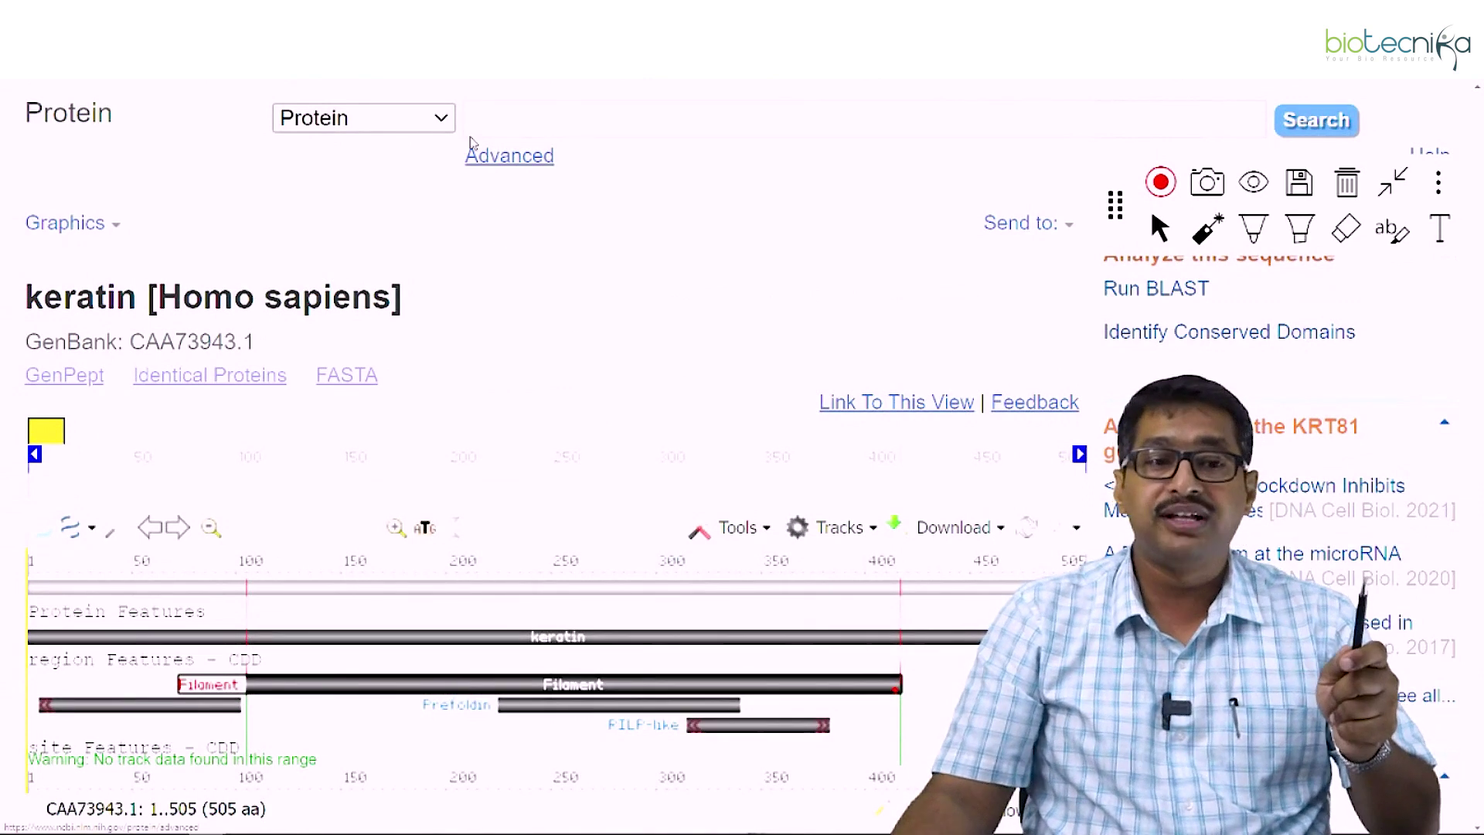
click(444, 122)
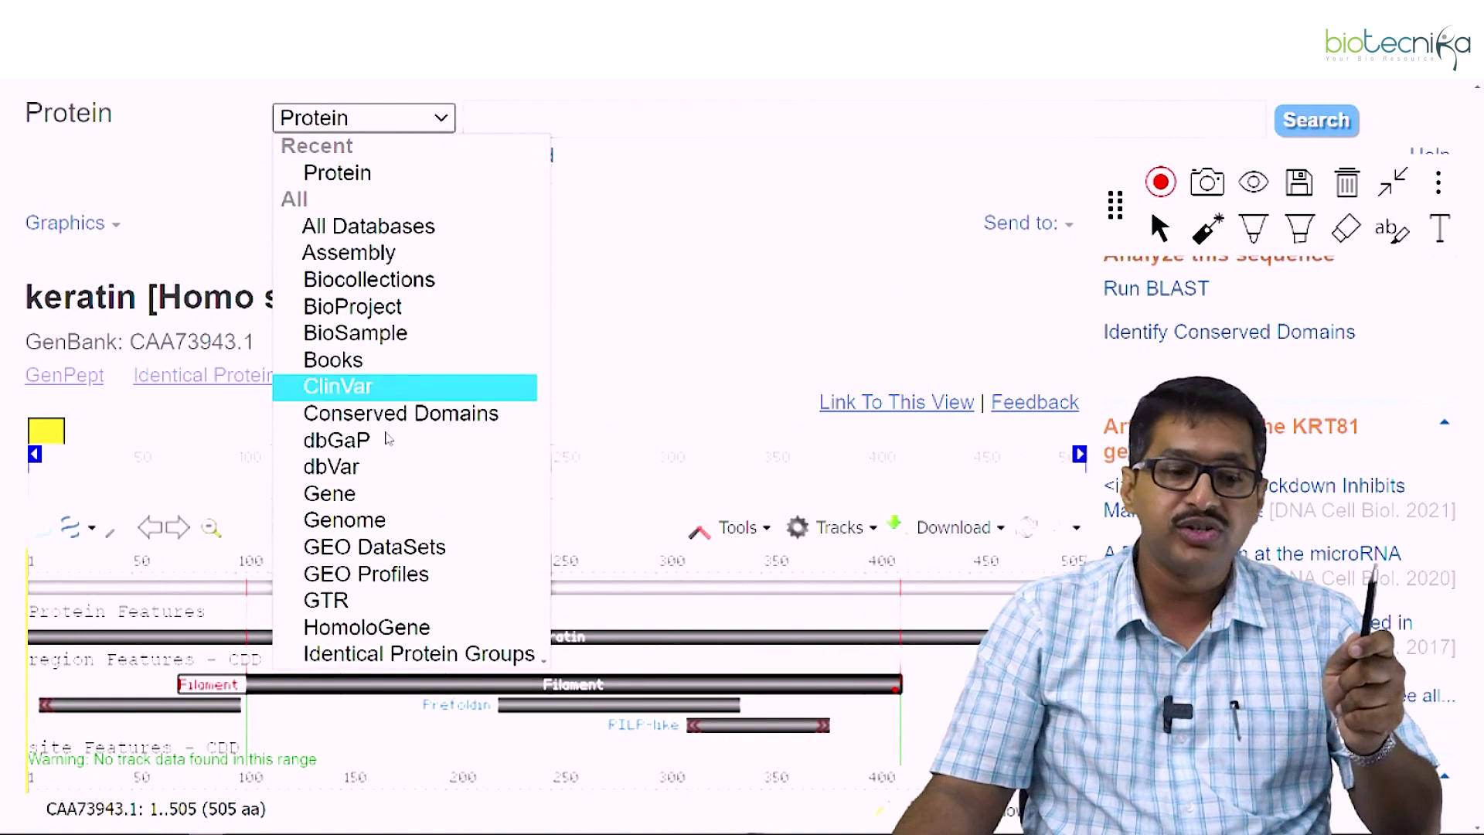
scroll(417, 542, down, 6)
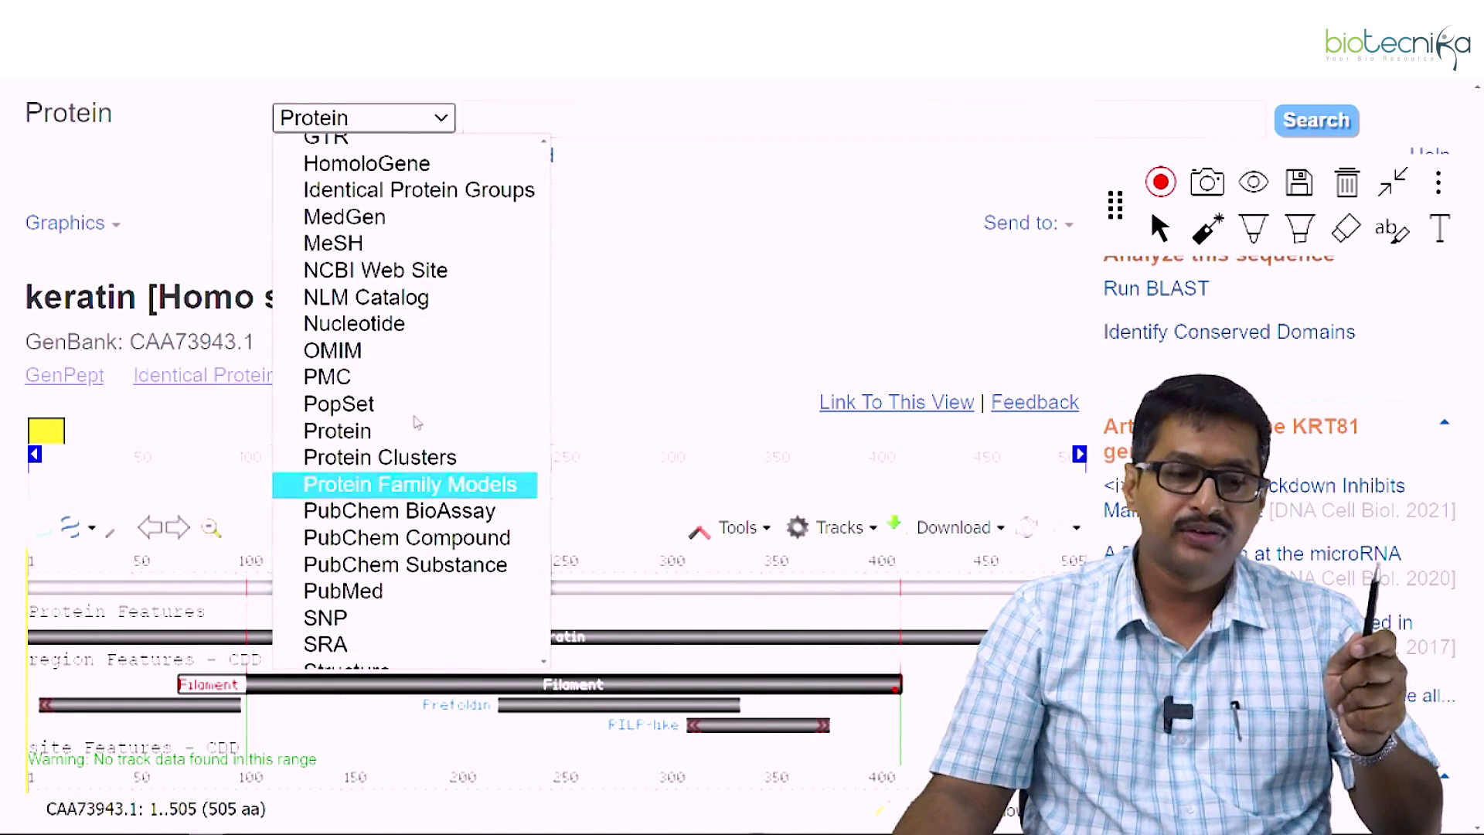
click(437, 324)
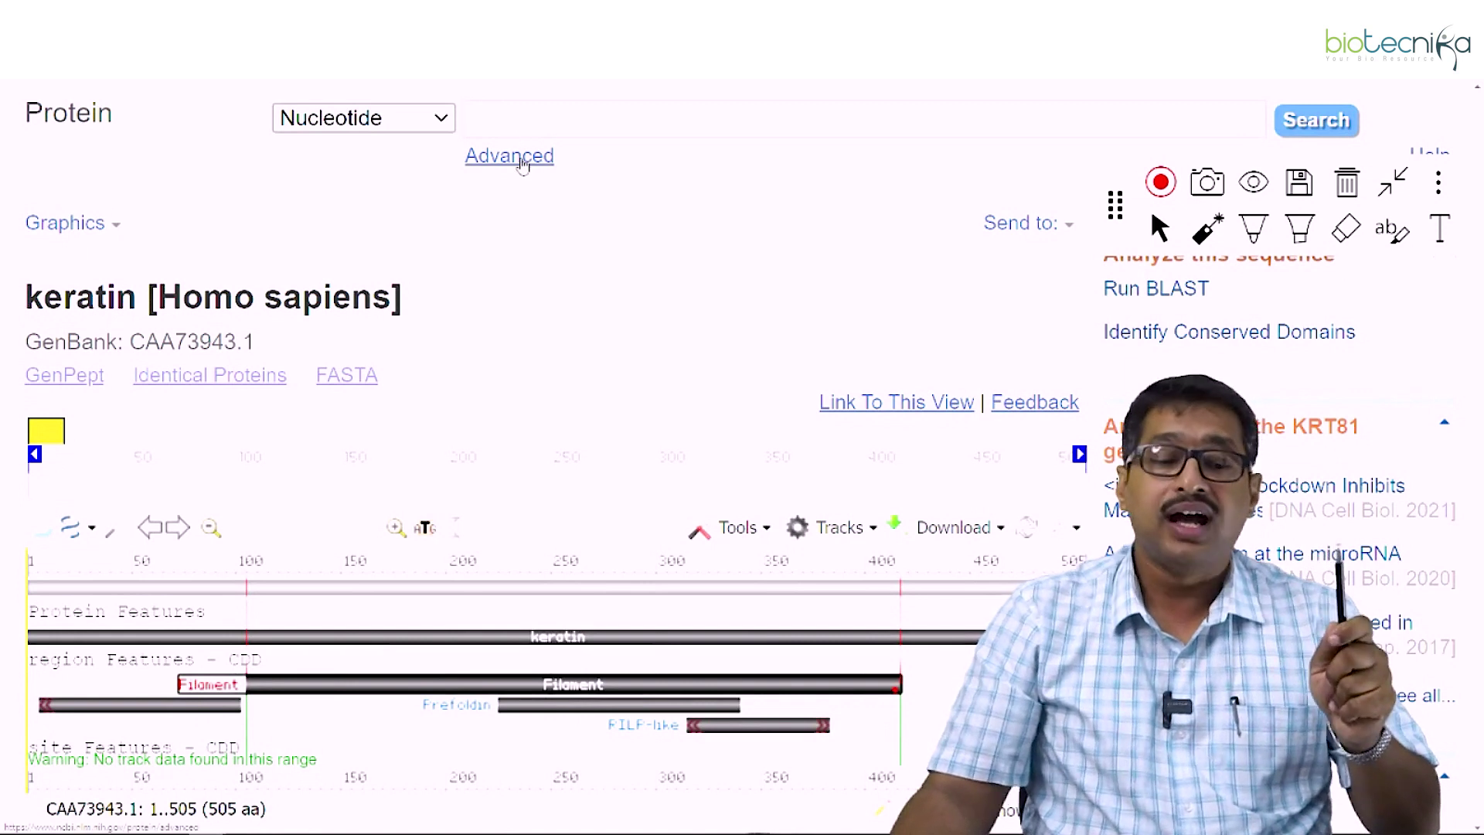
text(Keratin)
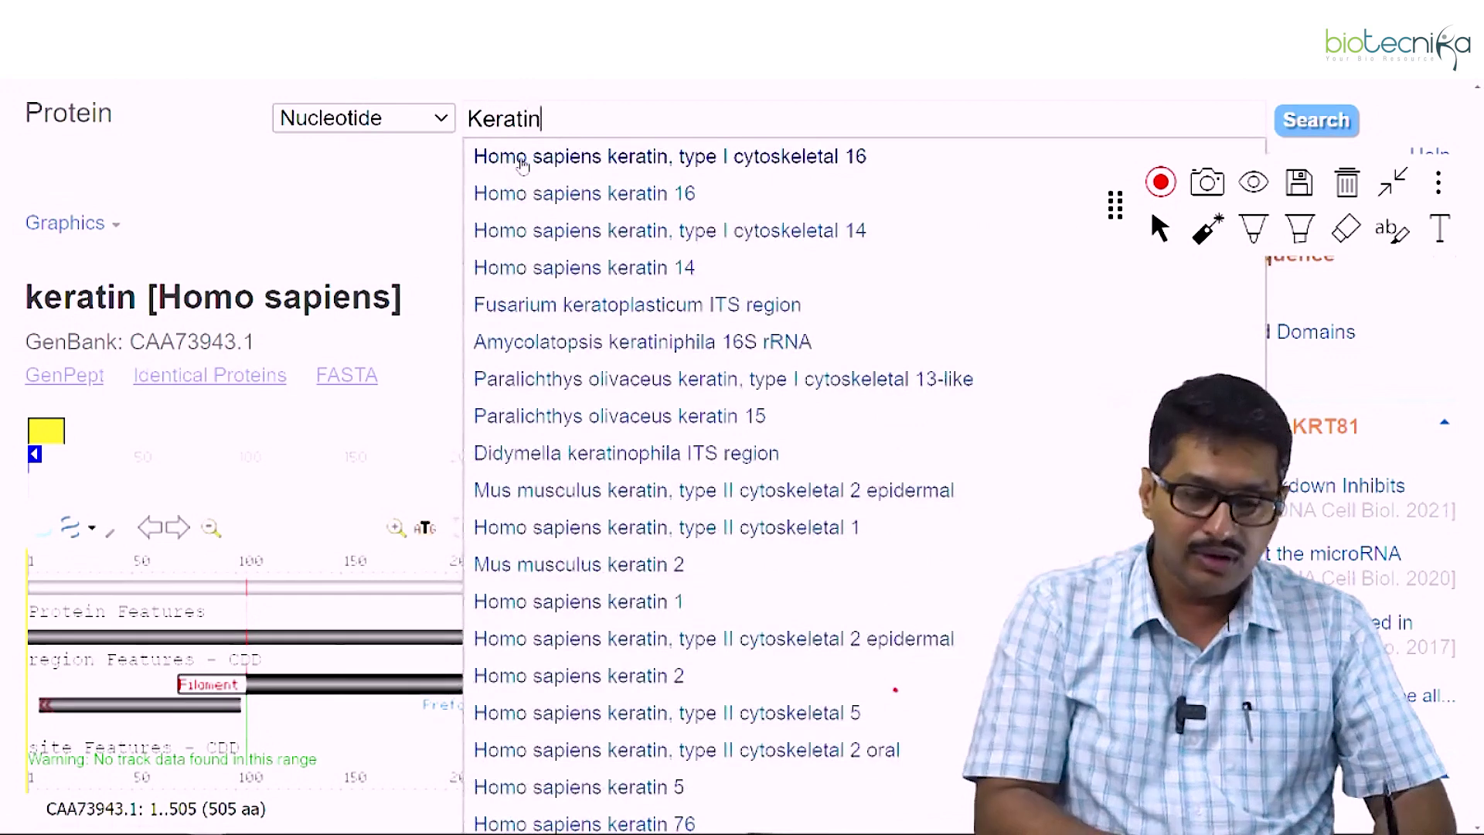
key(Return)
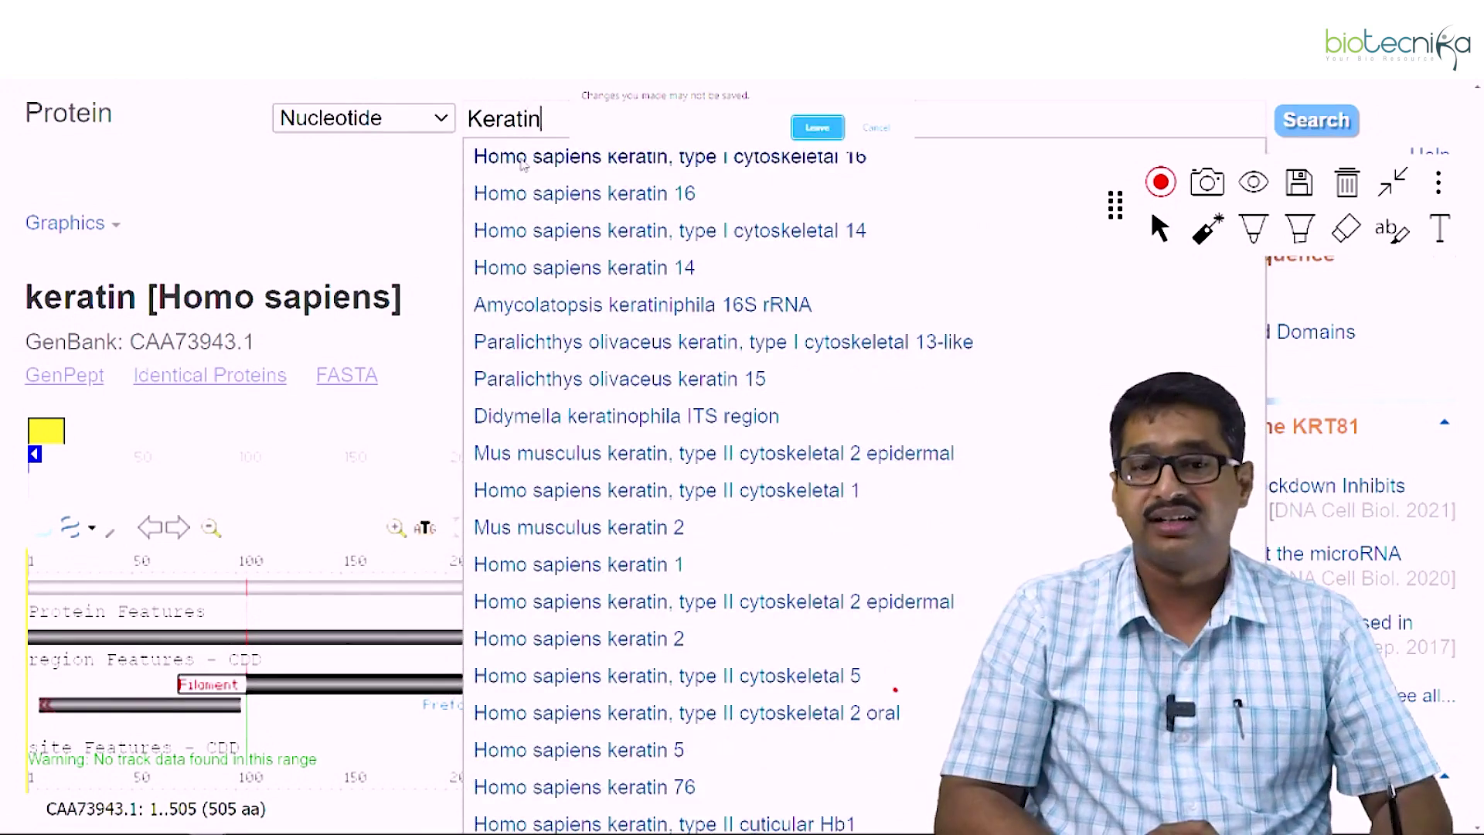
click(877, 128)
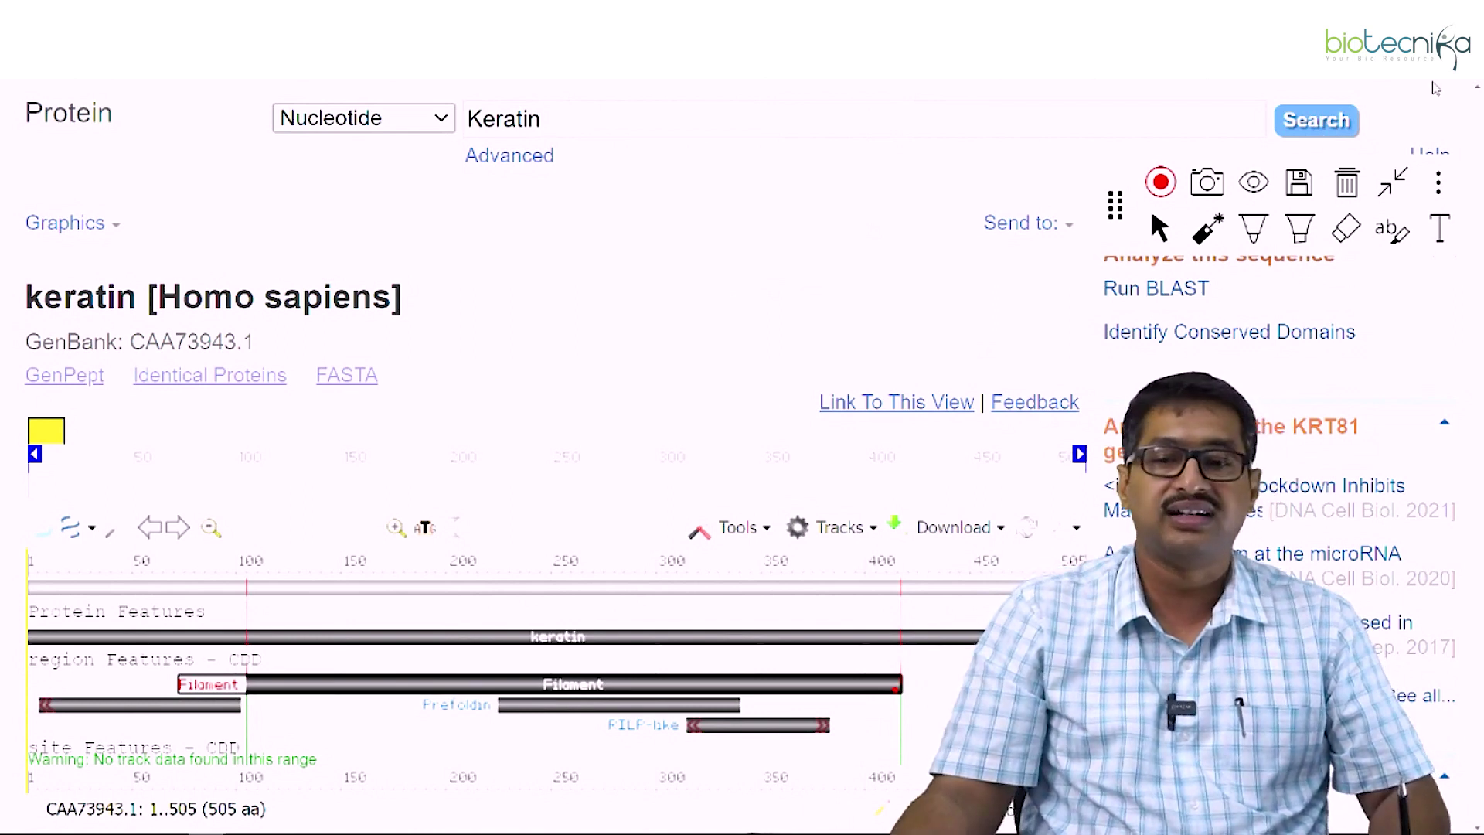
click(1307, 129)
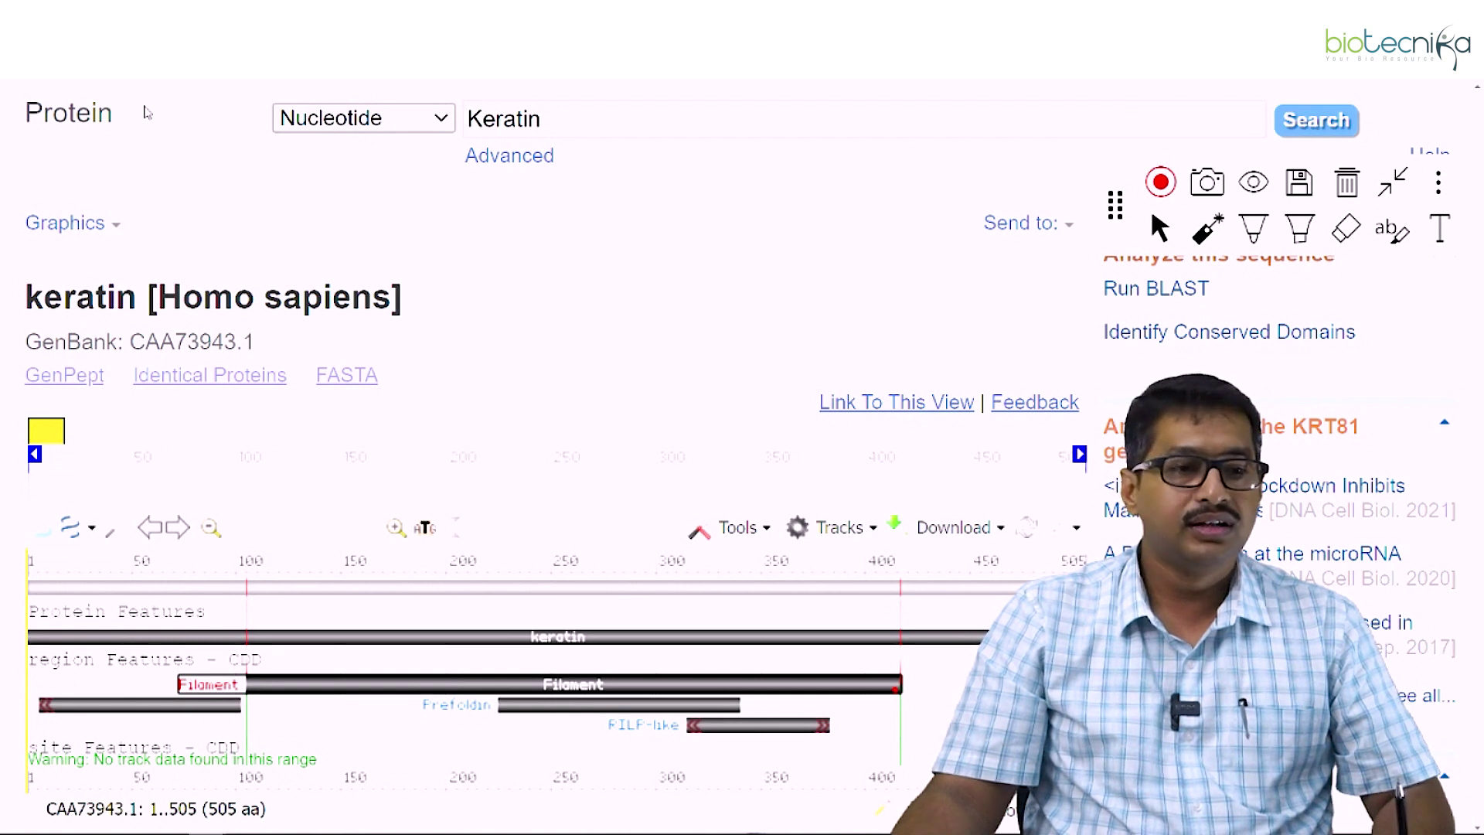
key(F5)
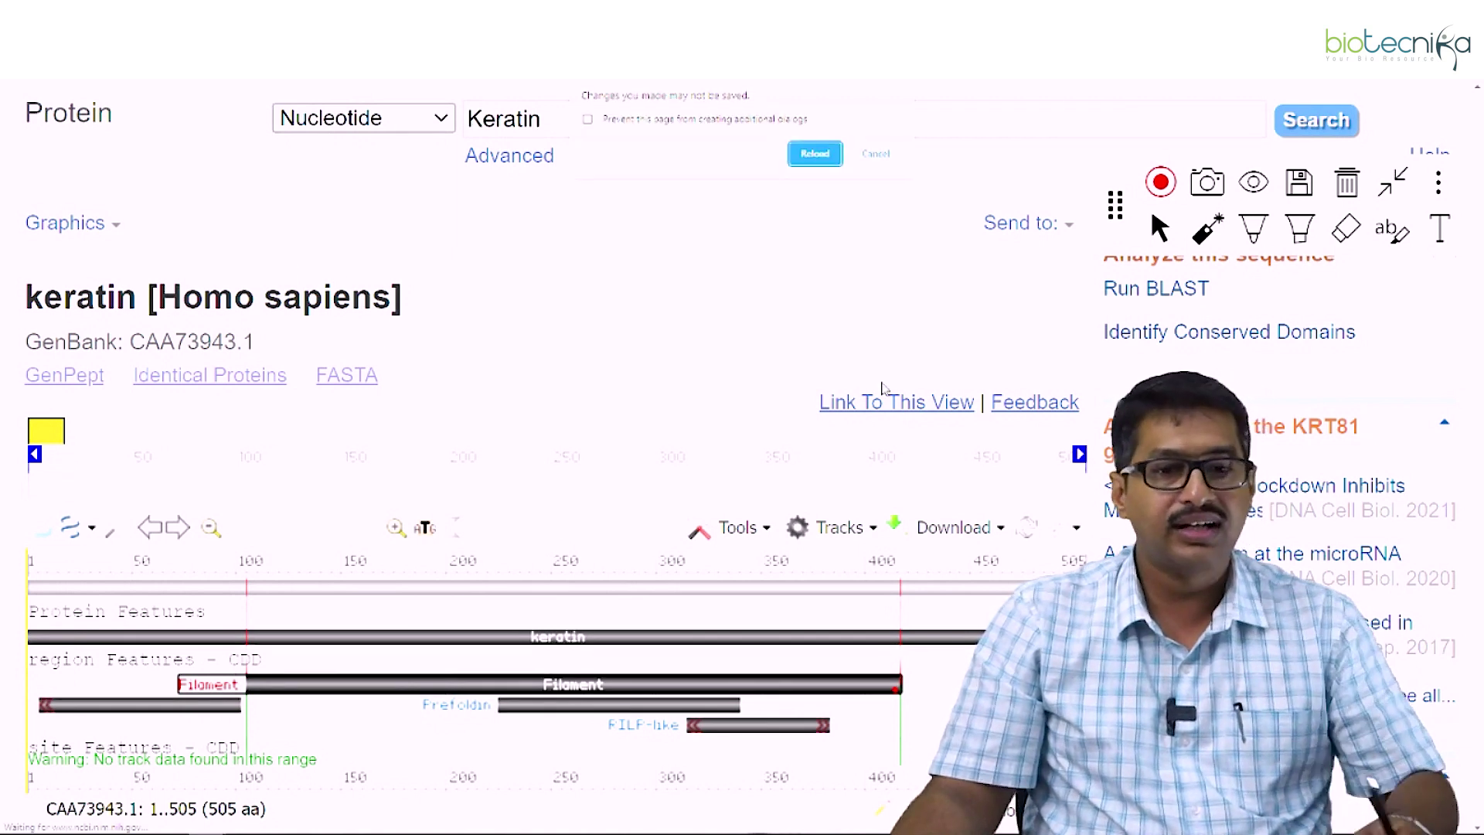
click(815, 155)
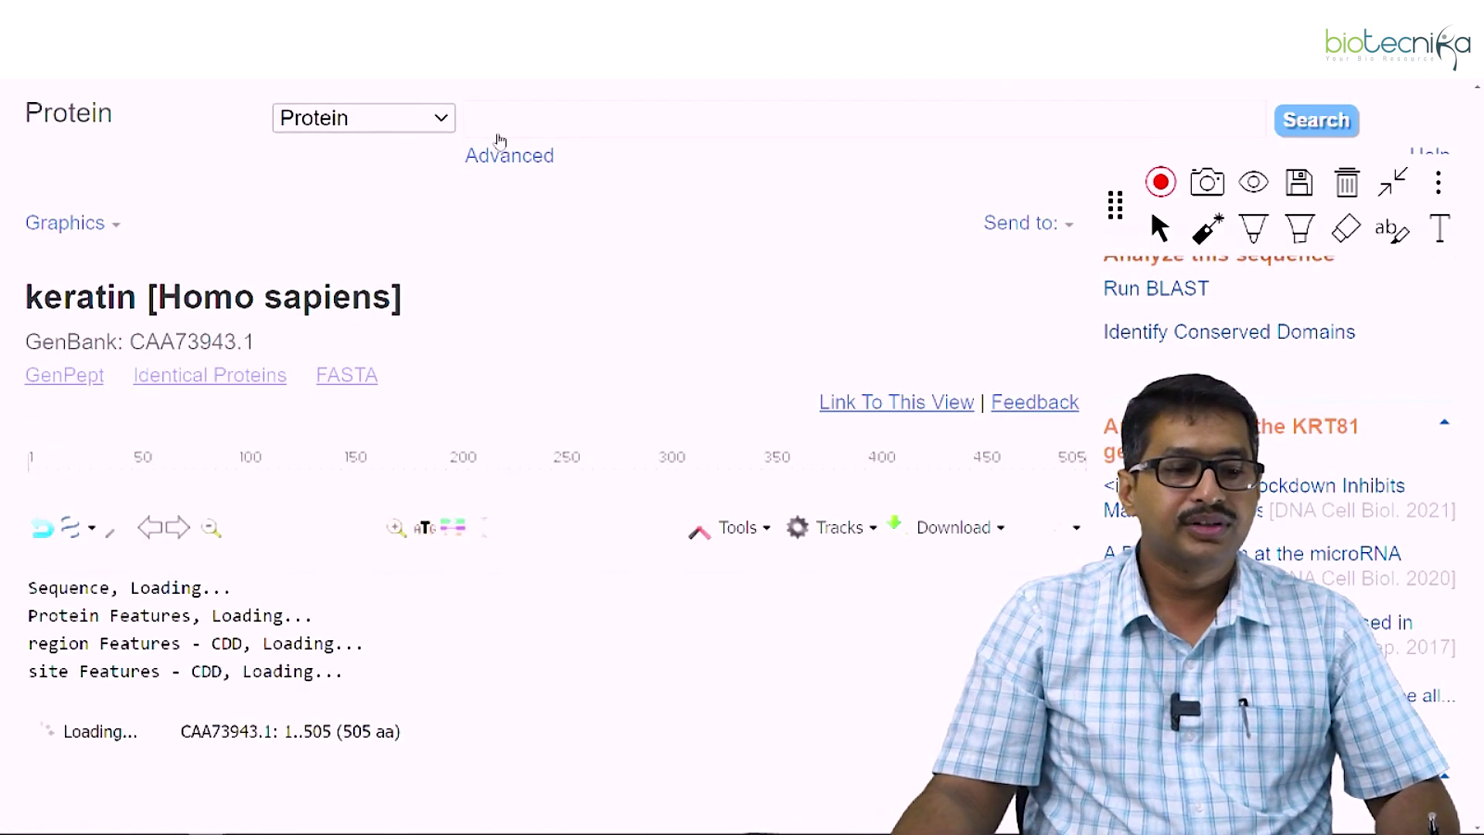
- Search the Nucleotide database for the suggested term "Homo sapiens keratin 16"
click(442, 118)
scroll(399, 416, down, 2)
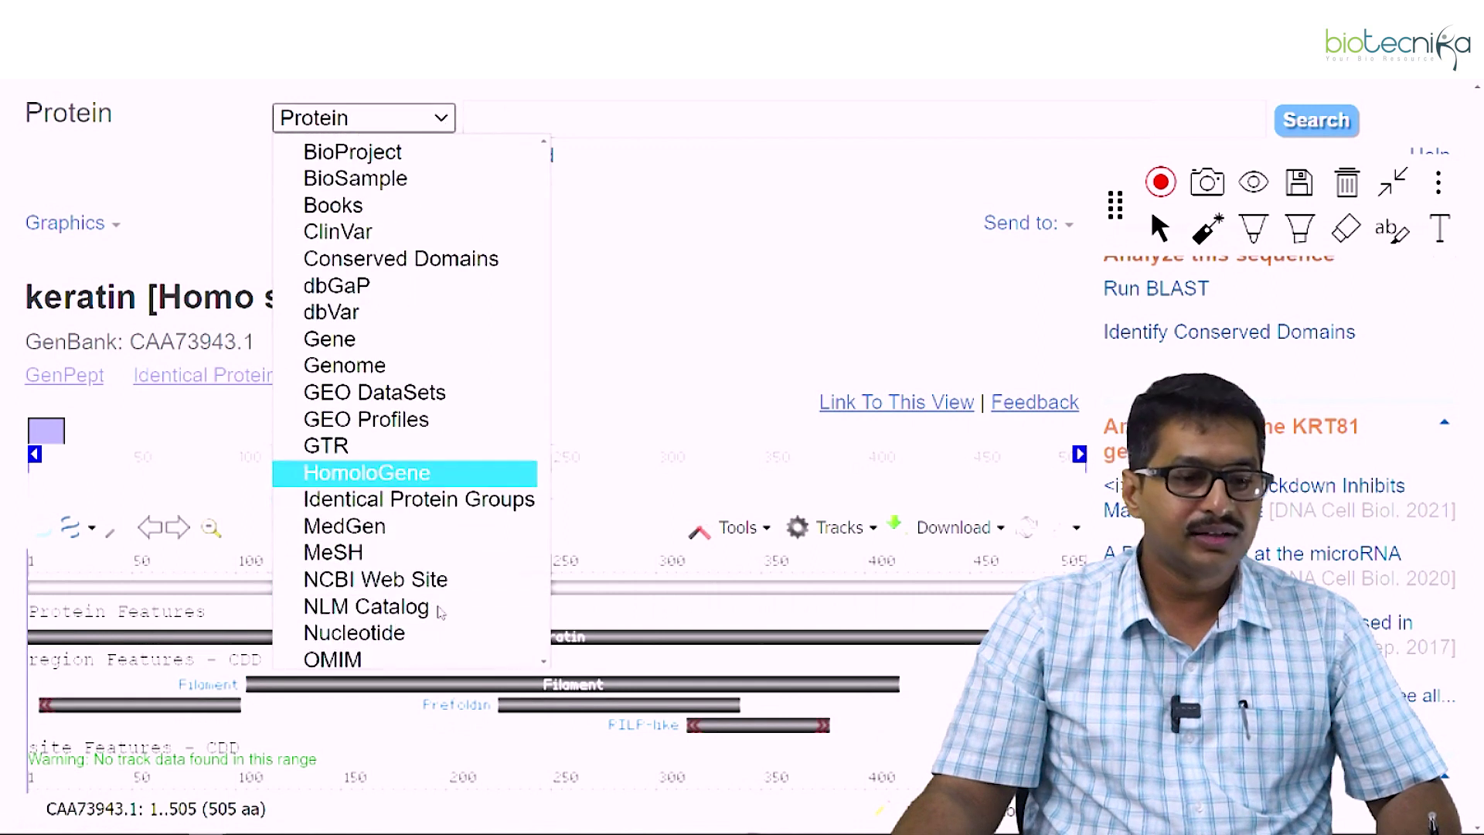
scroll(402, 534, down, 4)
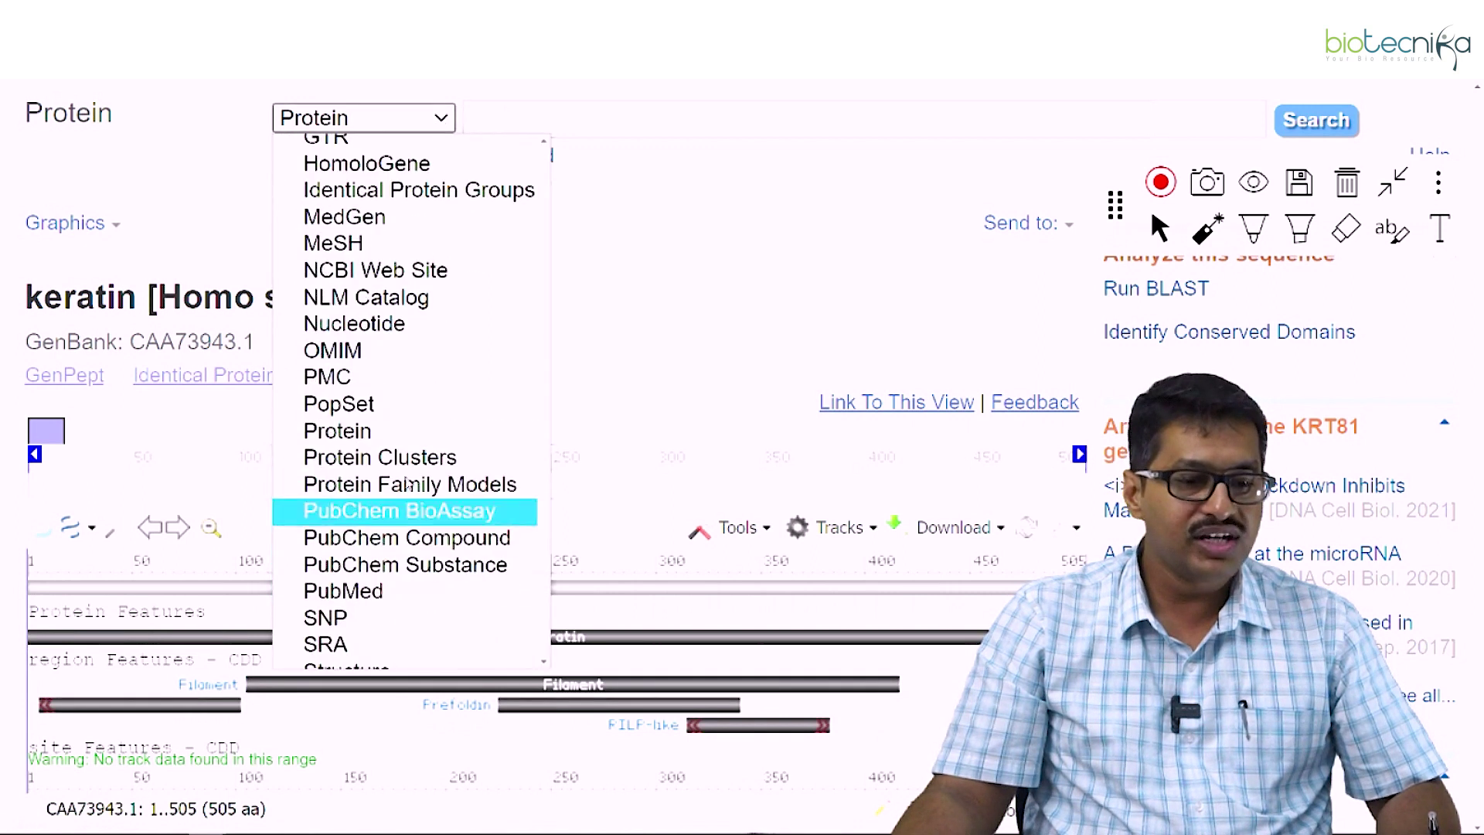
click(387, 329)
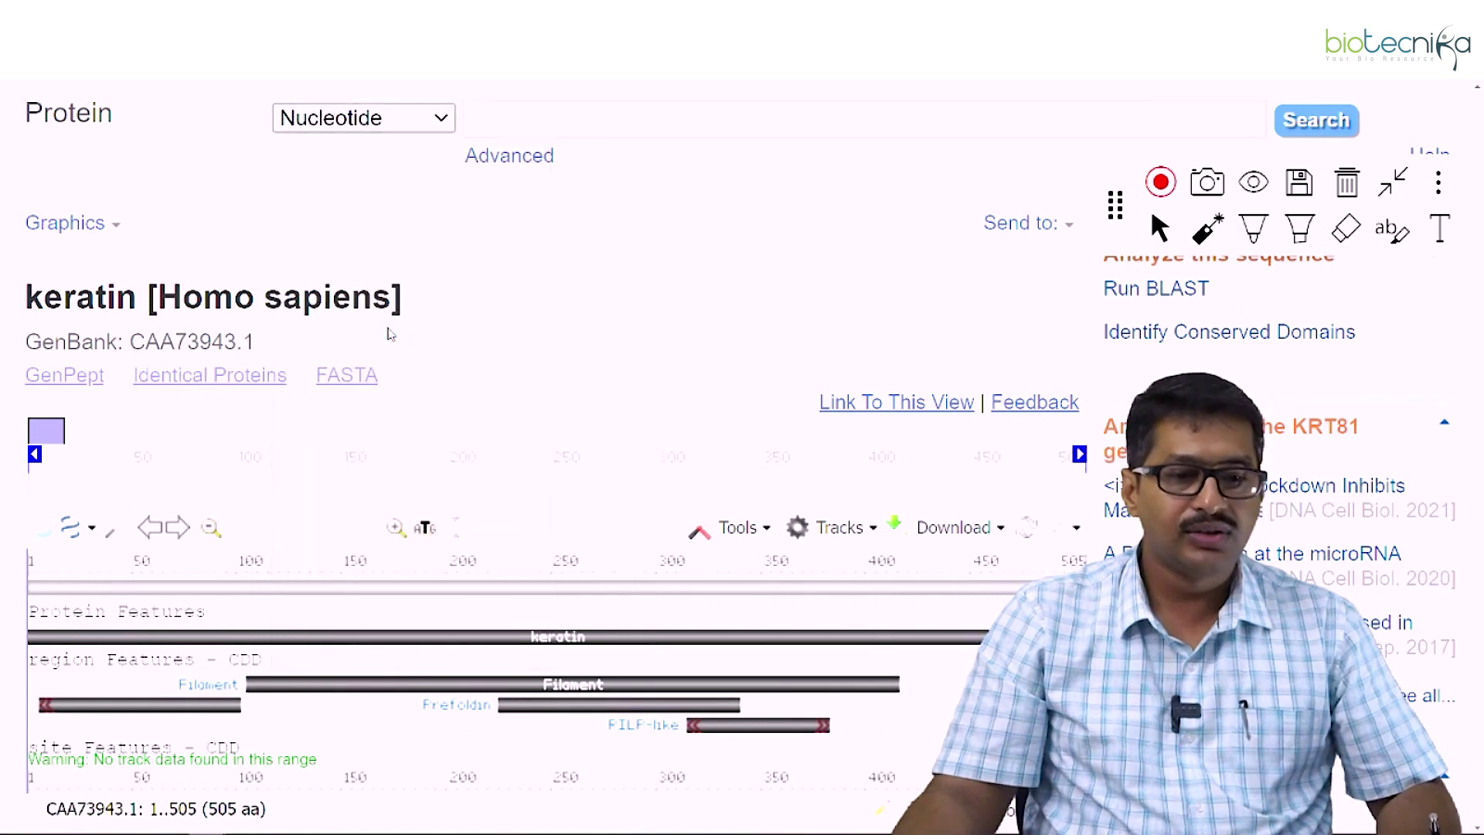
click(591, 112)
text(keratin)
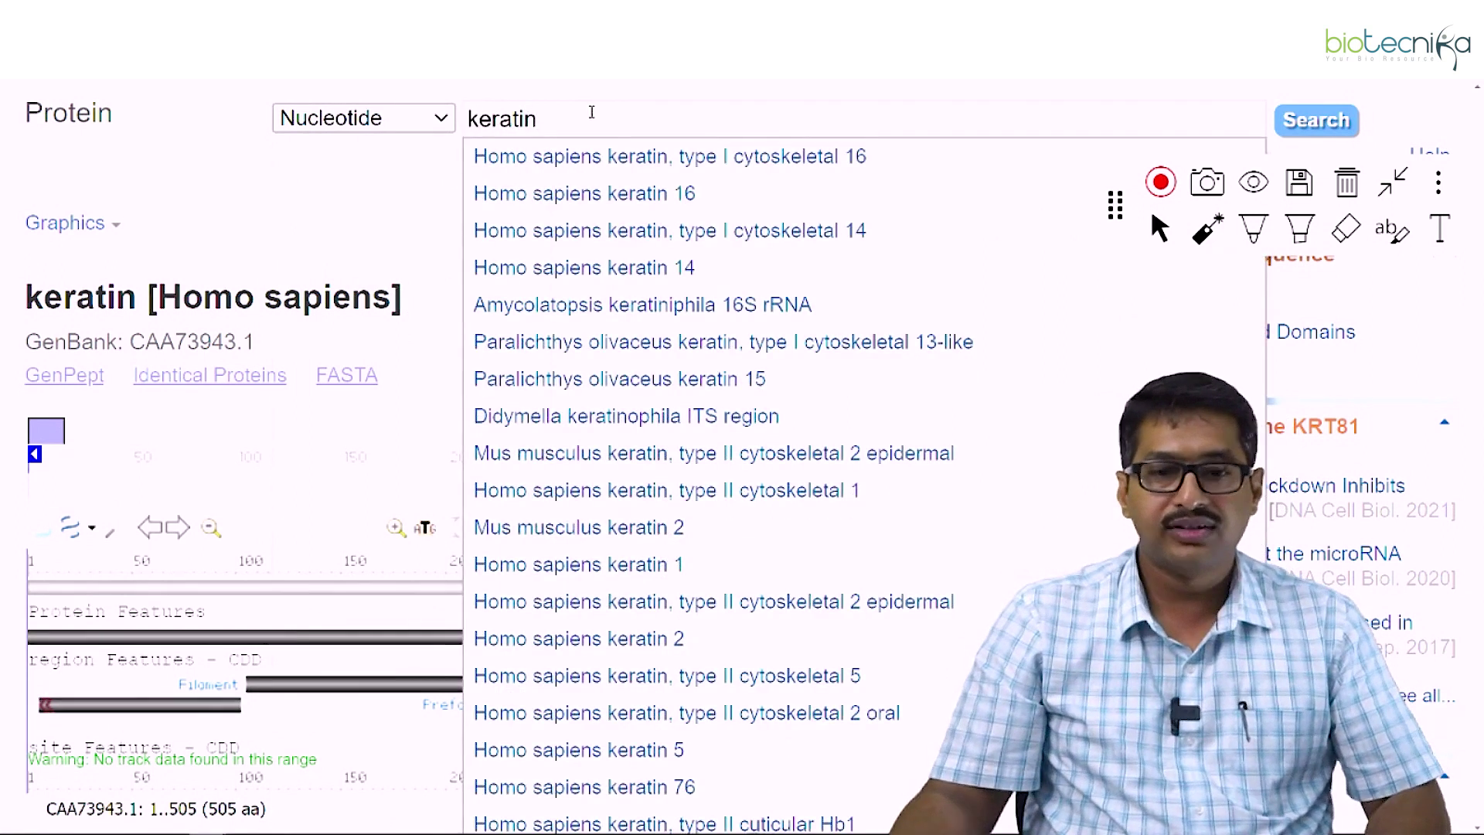
click(630, 198)
click(1323, 122)
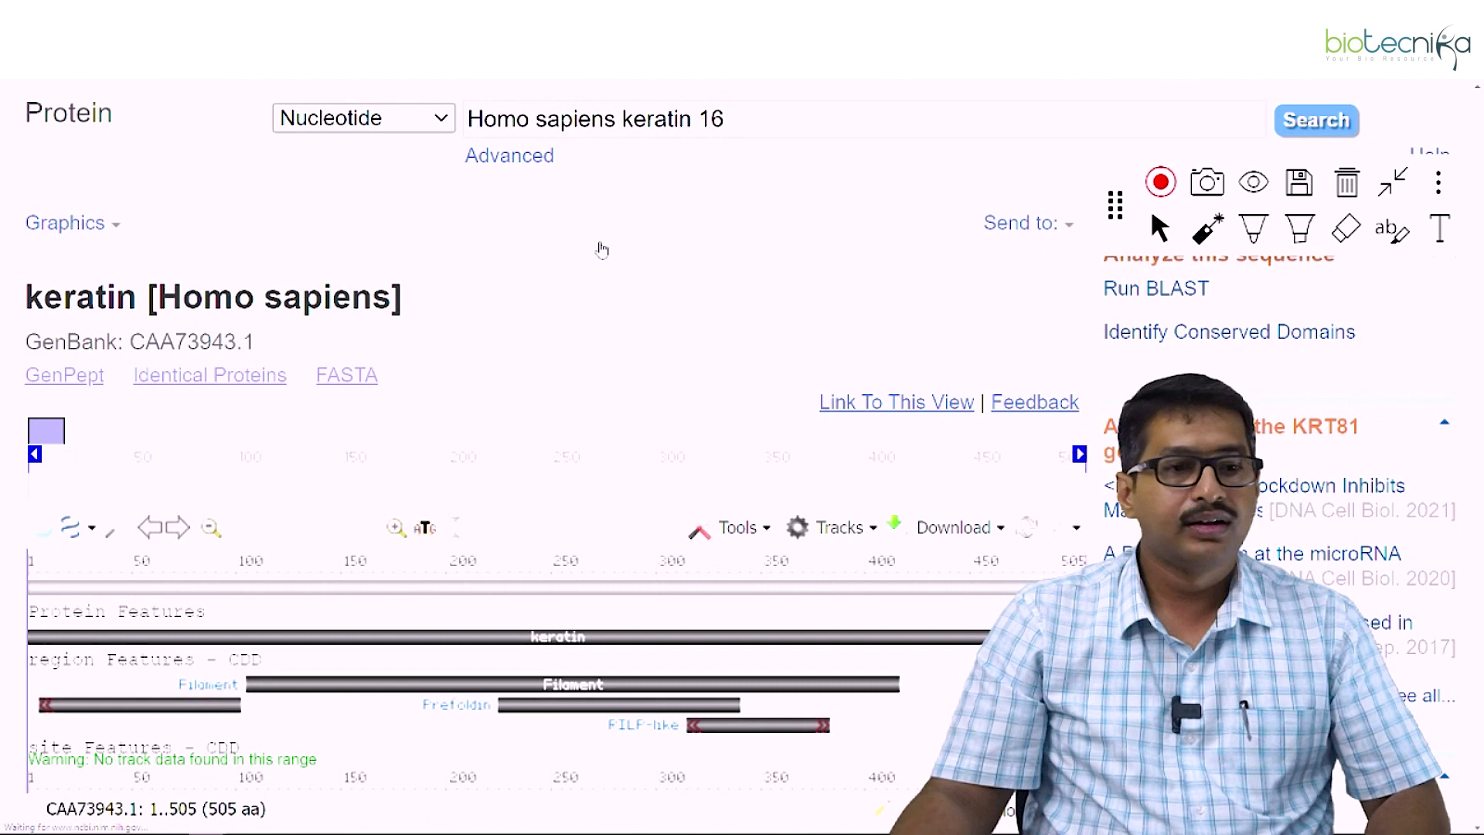
- Look through the keratin 16 results and open the first record, the human tracheobronchial epithelial cell keratin 16 homolog mRNA
scroll(749, 402, down, 5)
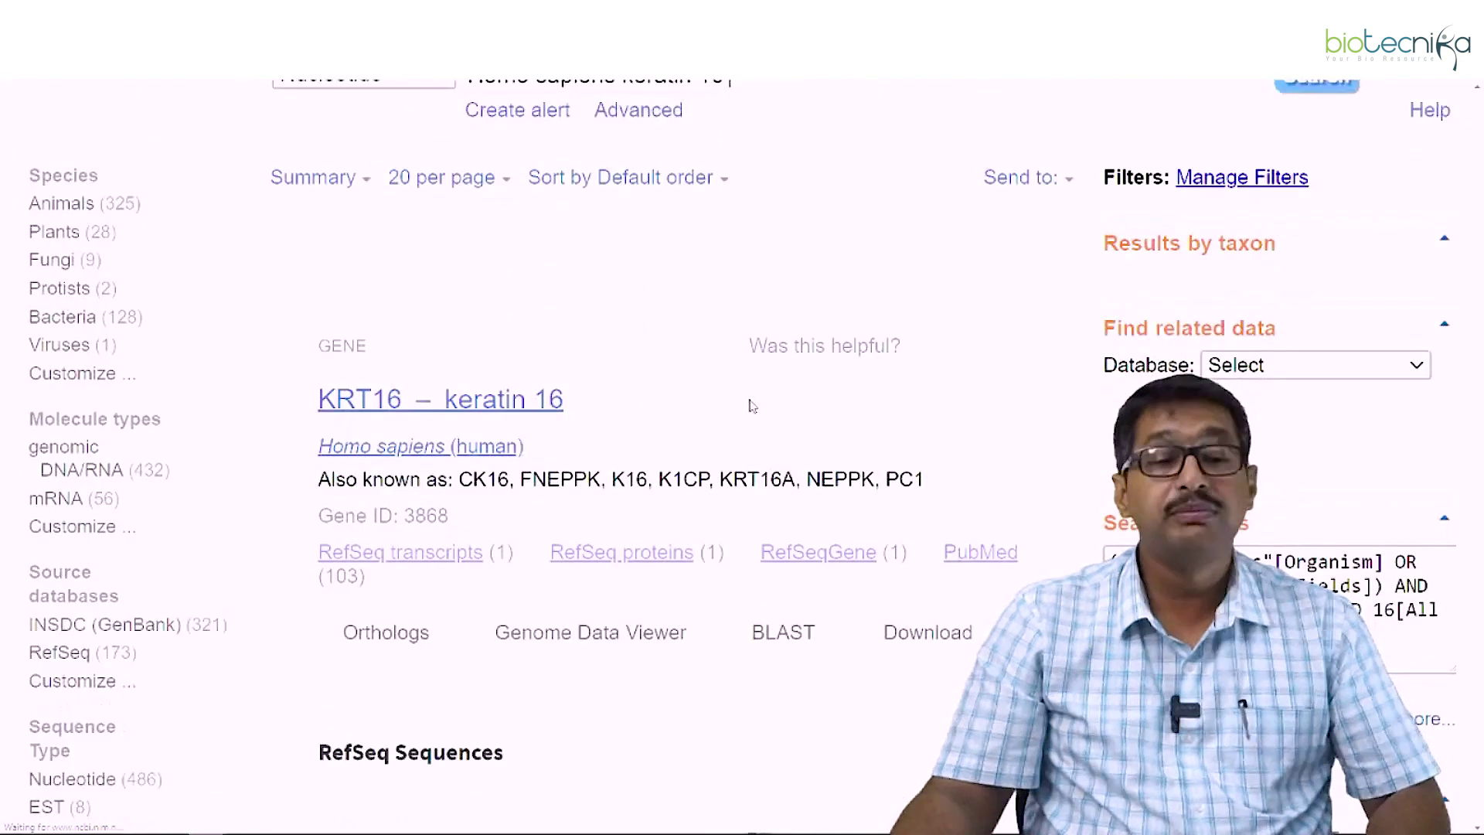
scroll(750, 401, down, 2)
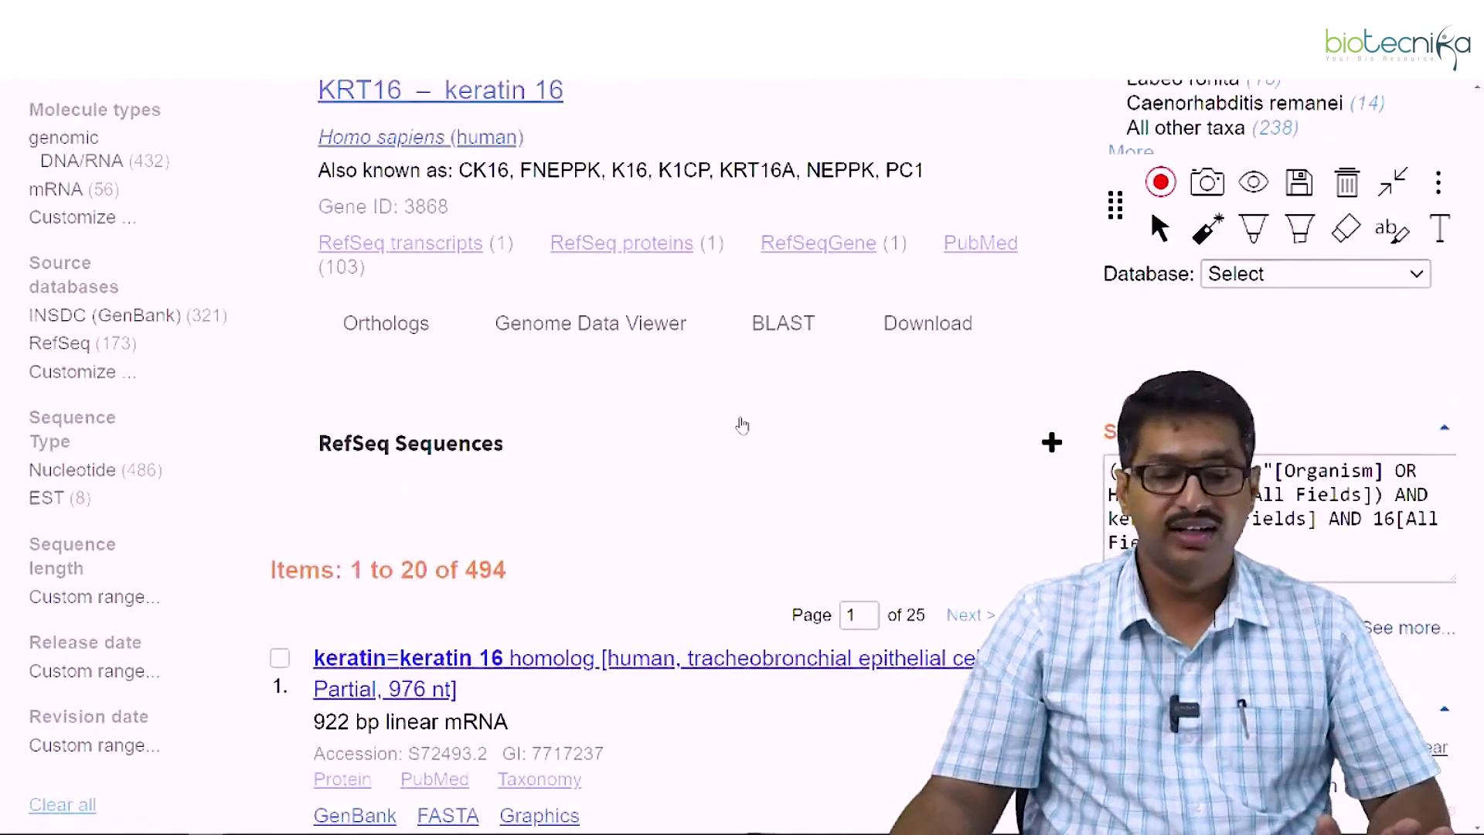
scroll(606, 464, up, 4)
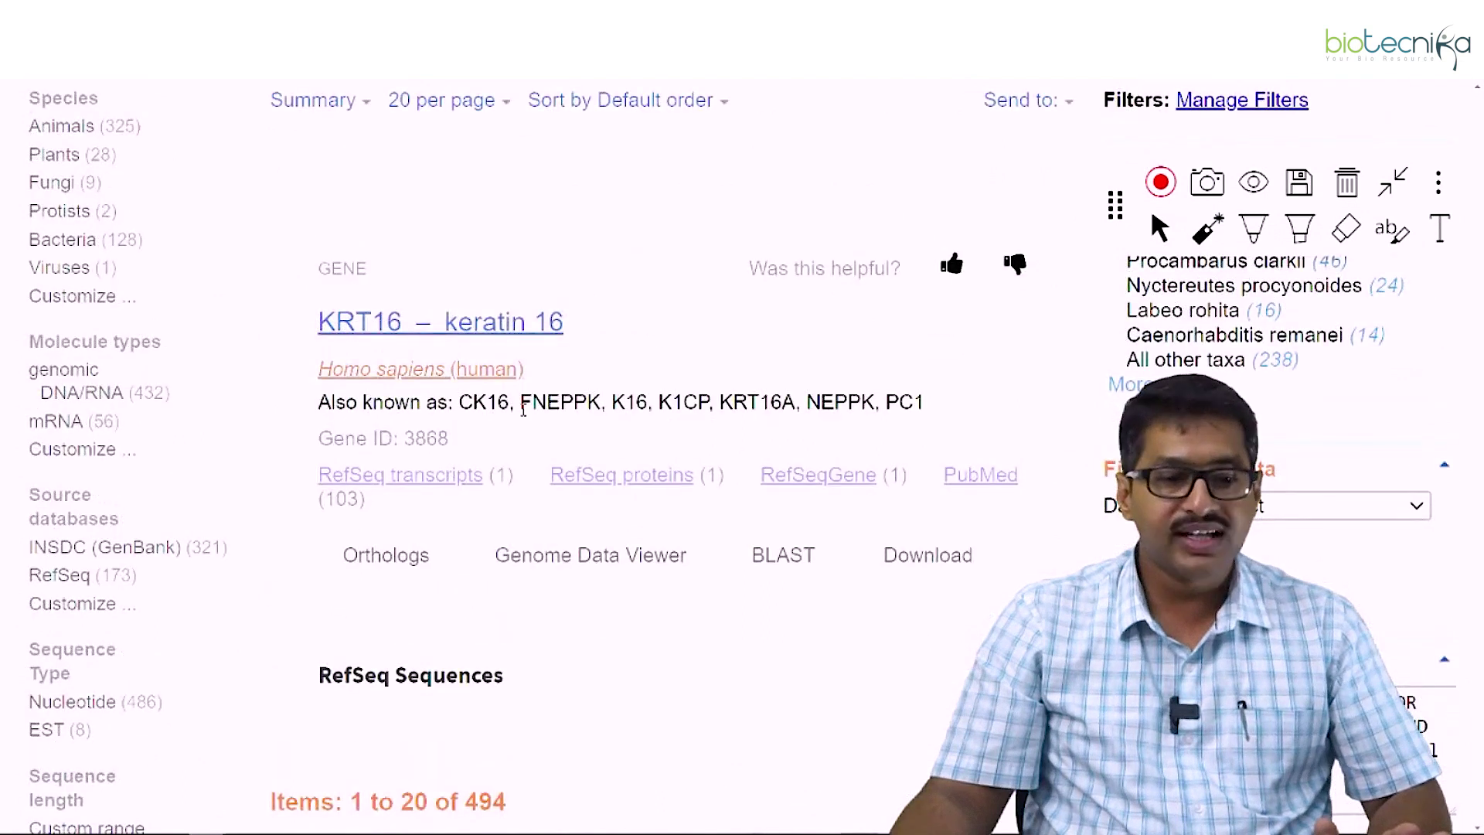
scroll(524, 413, down, 4)
scroll(571, 663, down, 3)
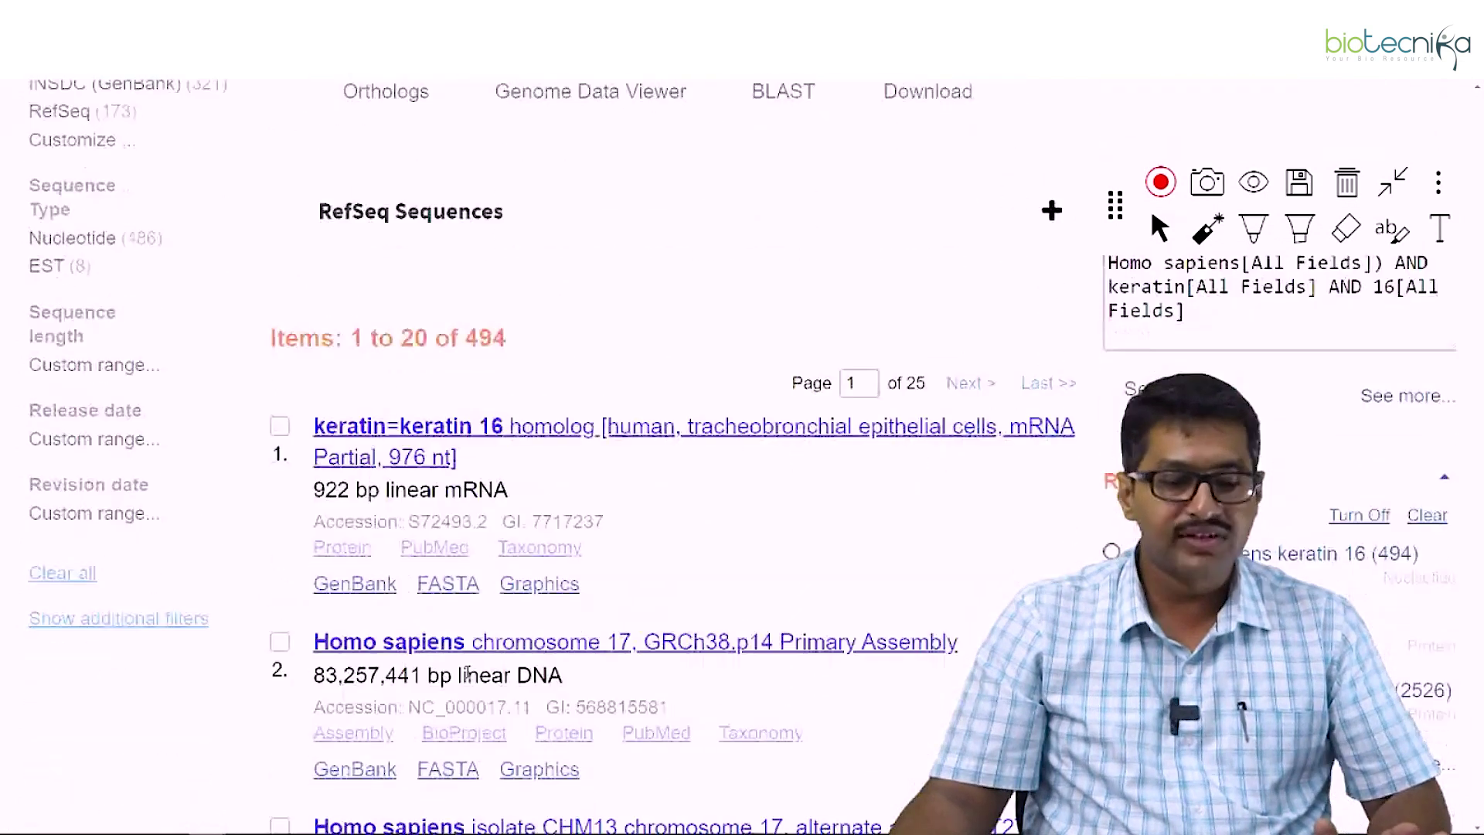
click(408, 436)
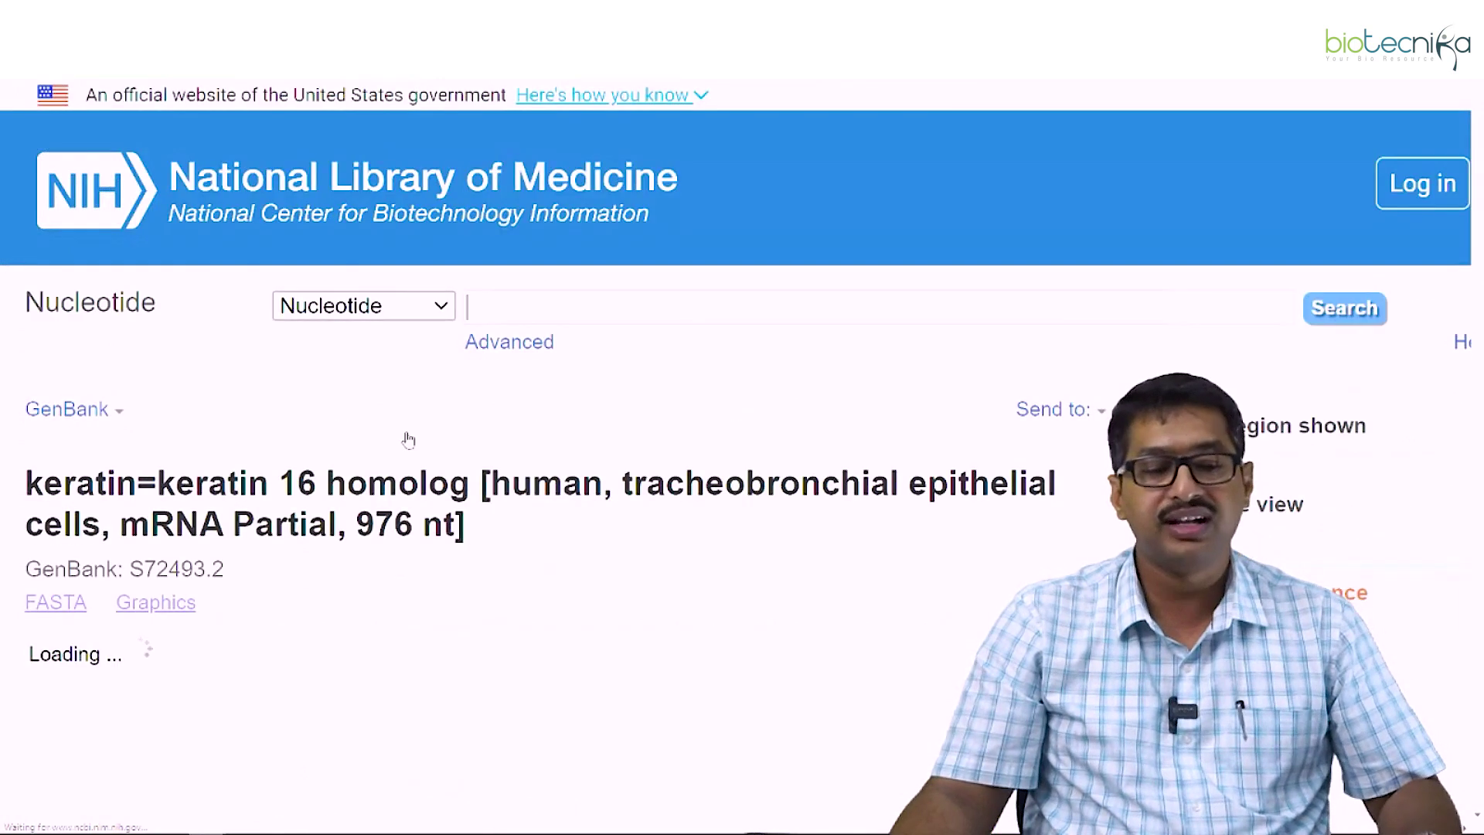
- Examine the keratin 16 homolog's GenBank record, including its source, reference, features, protein translation and nucleotide sequence under ORIGIN
scroll(418, 466, down, 15)
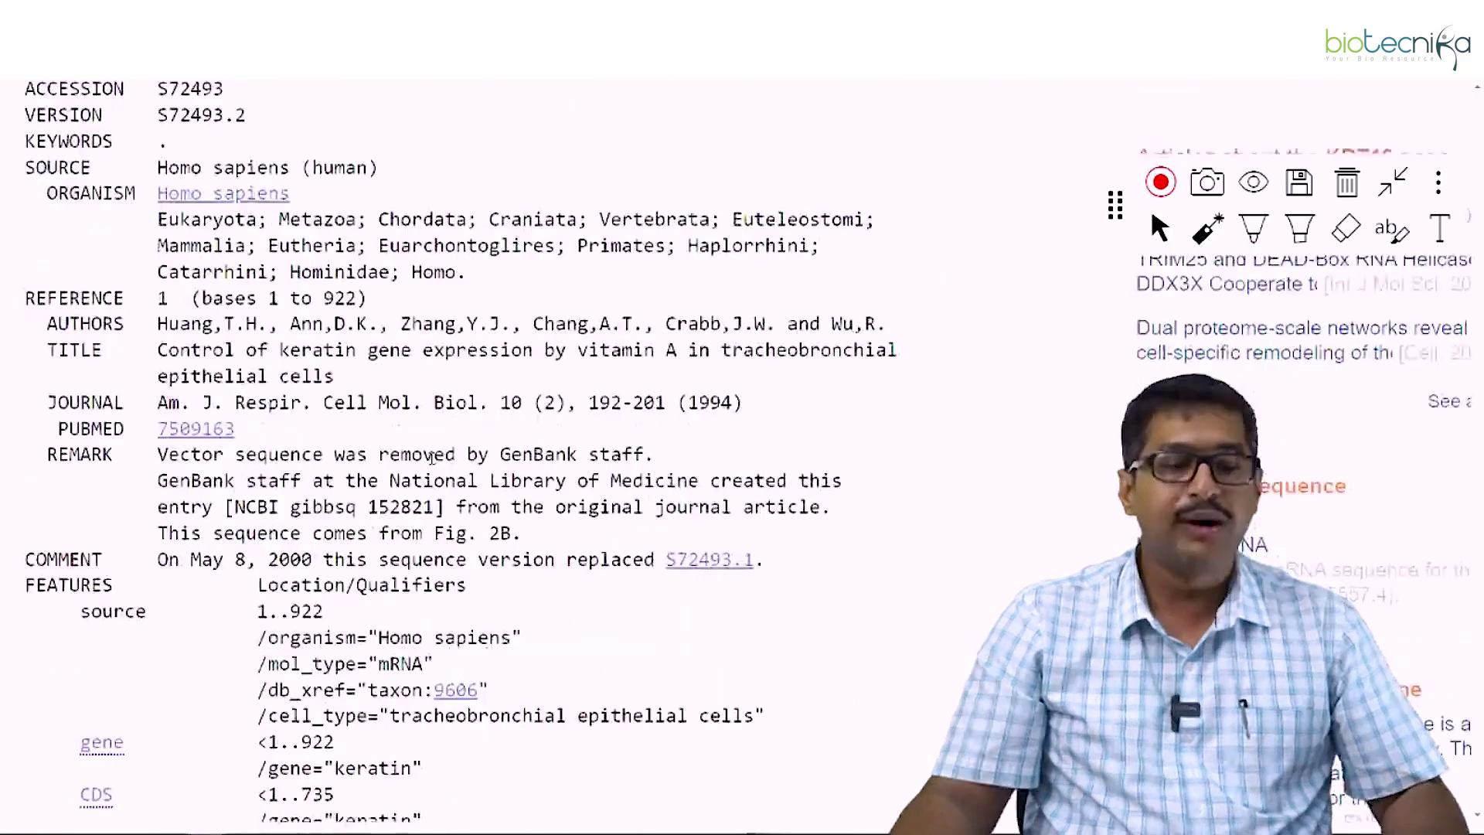
scroll(432, 459, down, 5)
scroll(432, 458, up, 3)
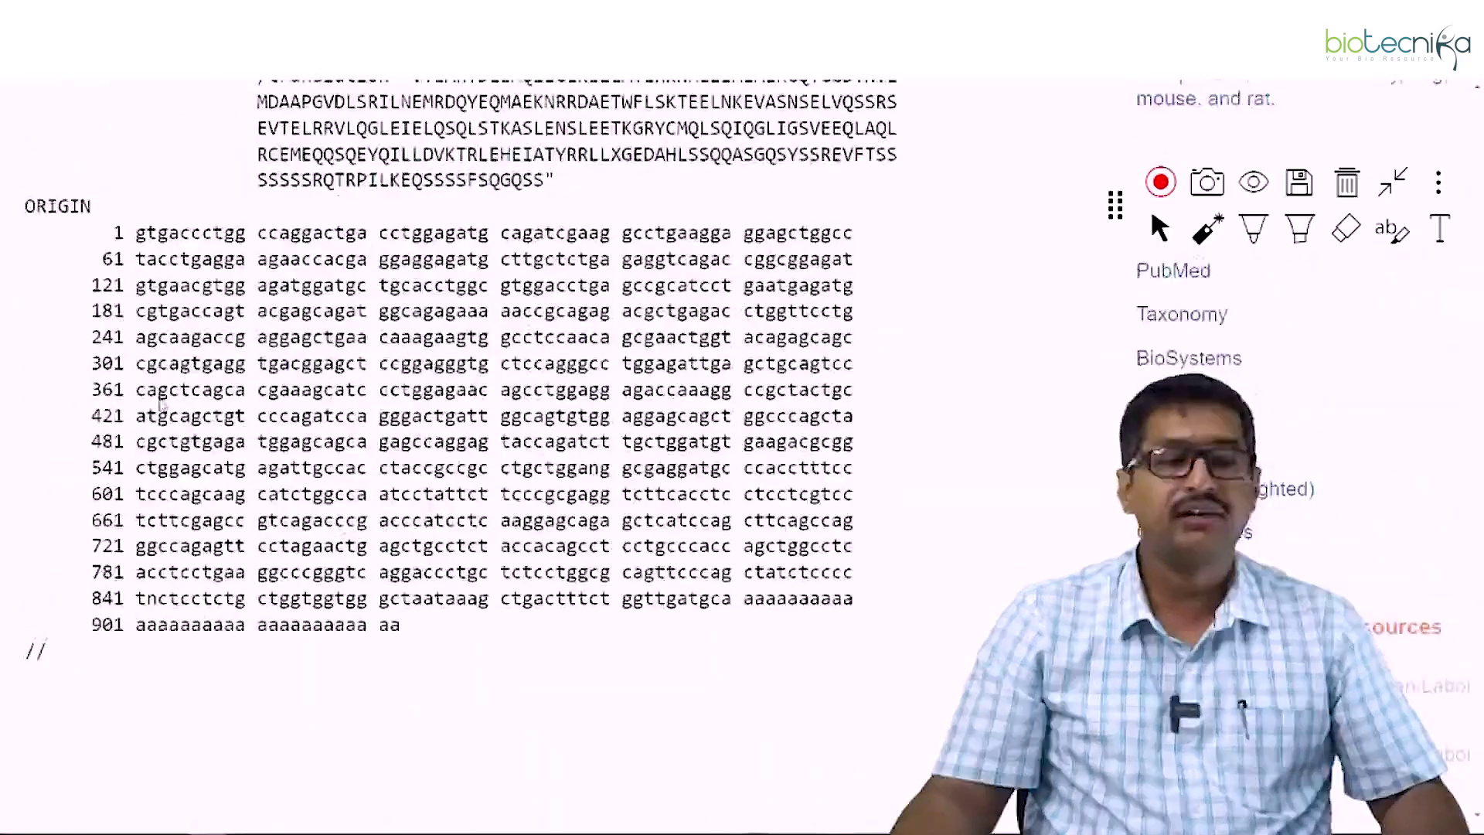
drag(129, 234, 680, 590)
scroll(486, 558, up, 10)
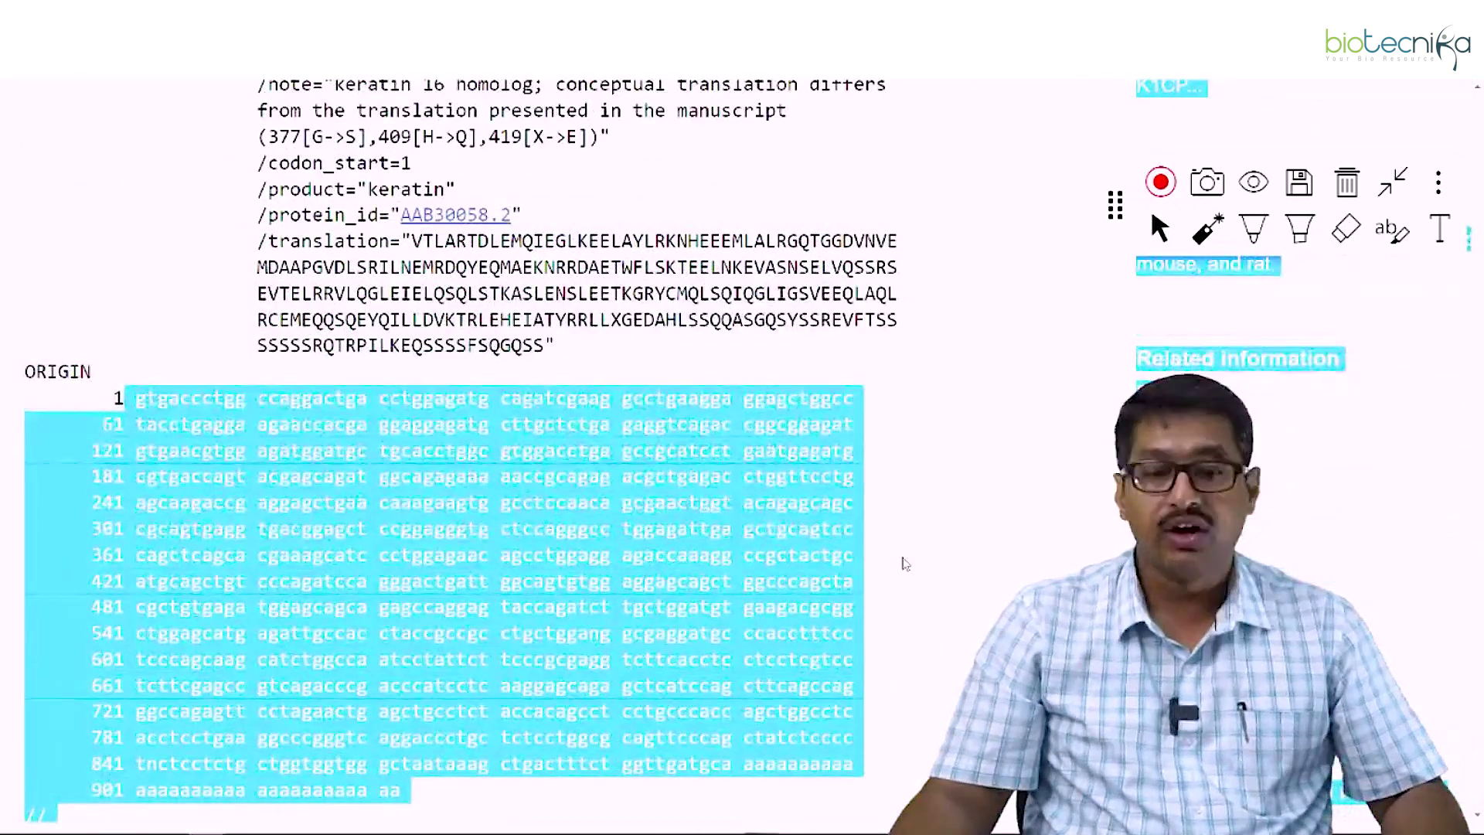
click(897, 552)
scroll(536, 449, up, 3)
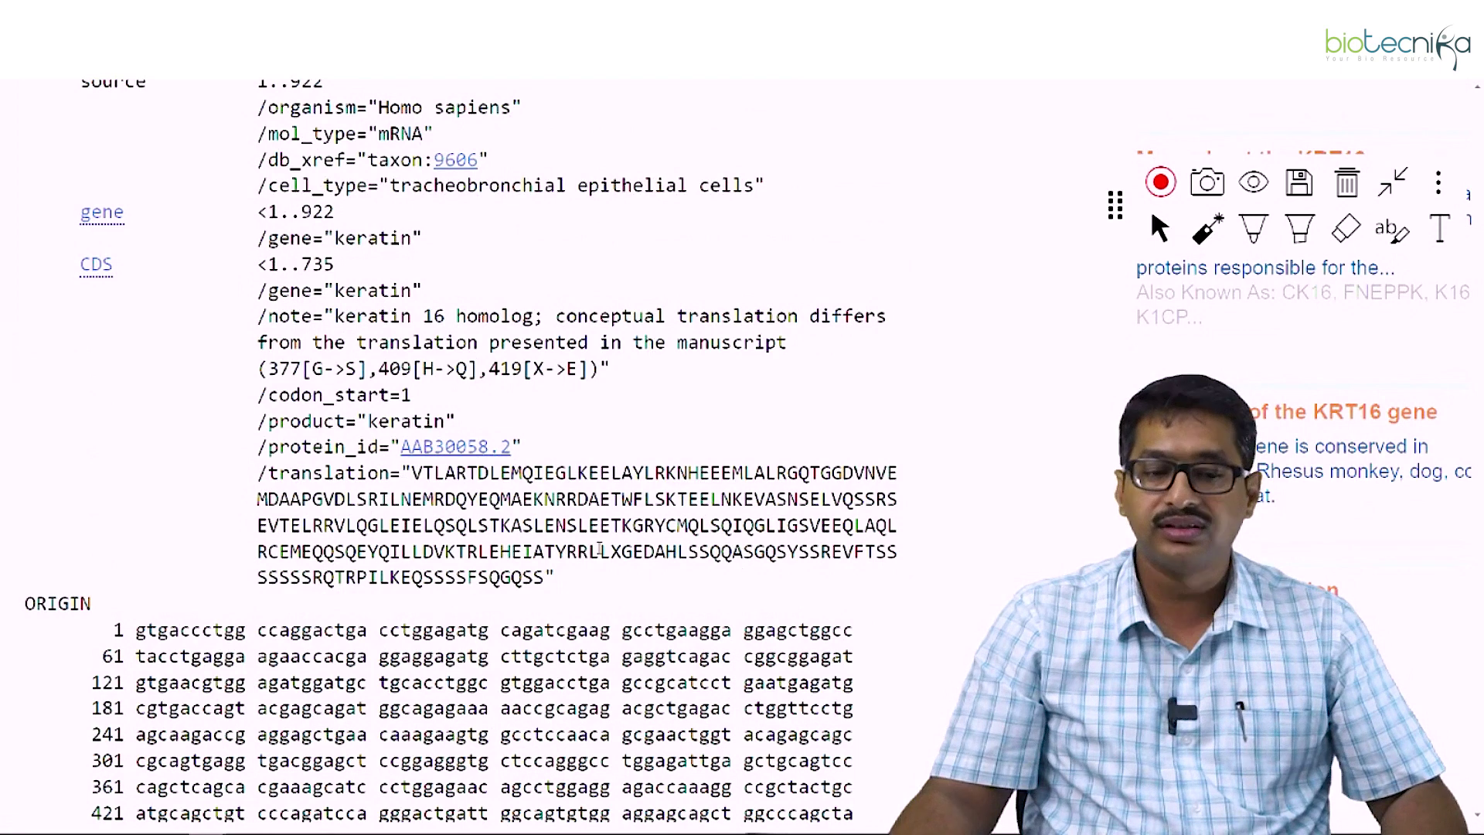
scroll(507, 532, up, 3)
scroll(504, 531, up, 10)
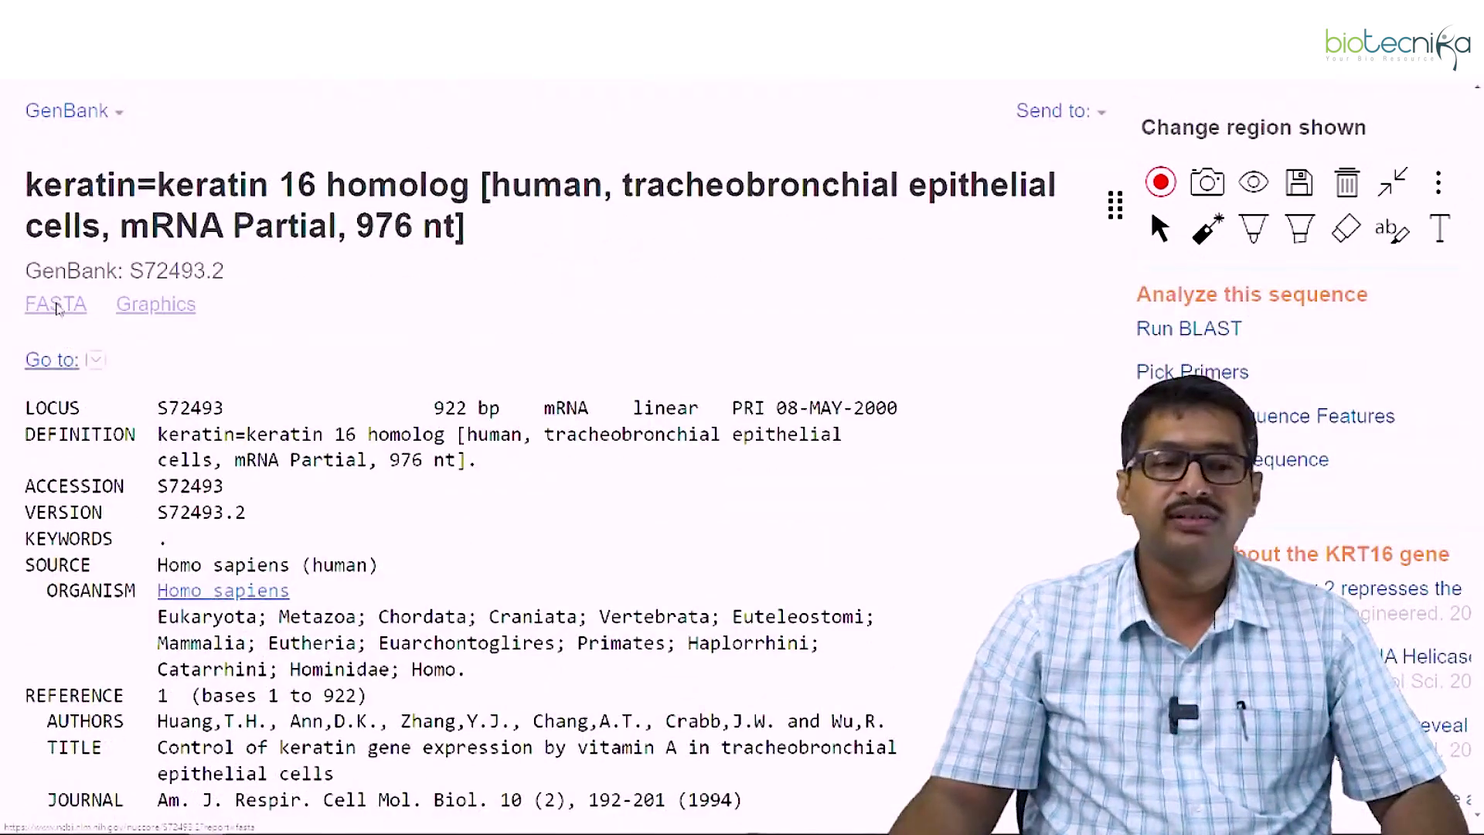
- Display the keratin 16 homolog record in FASTA format and examine its nucleotide sequence
click(58, 307)
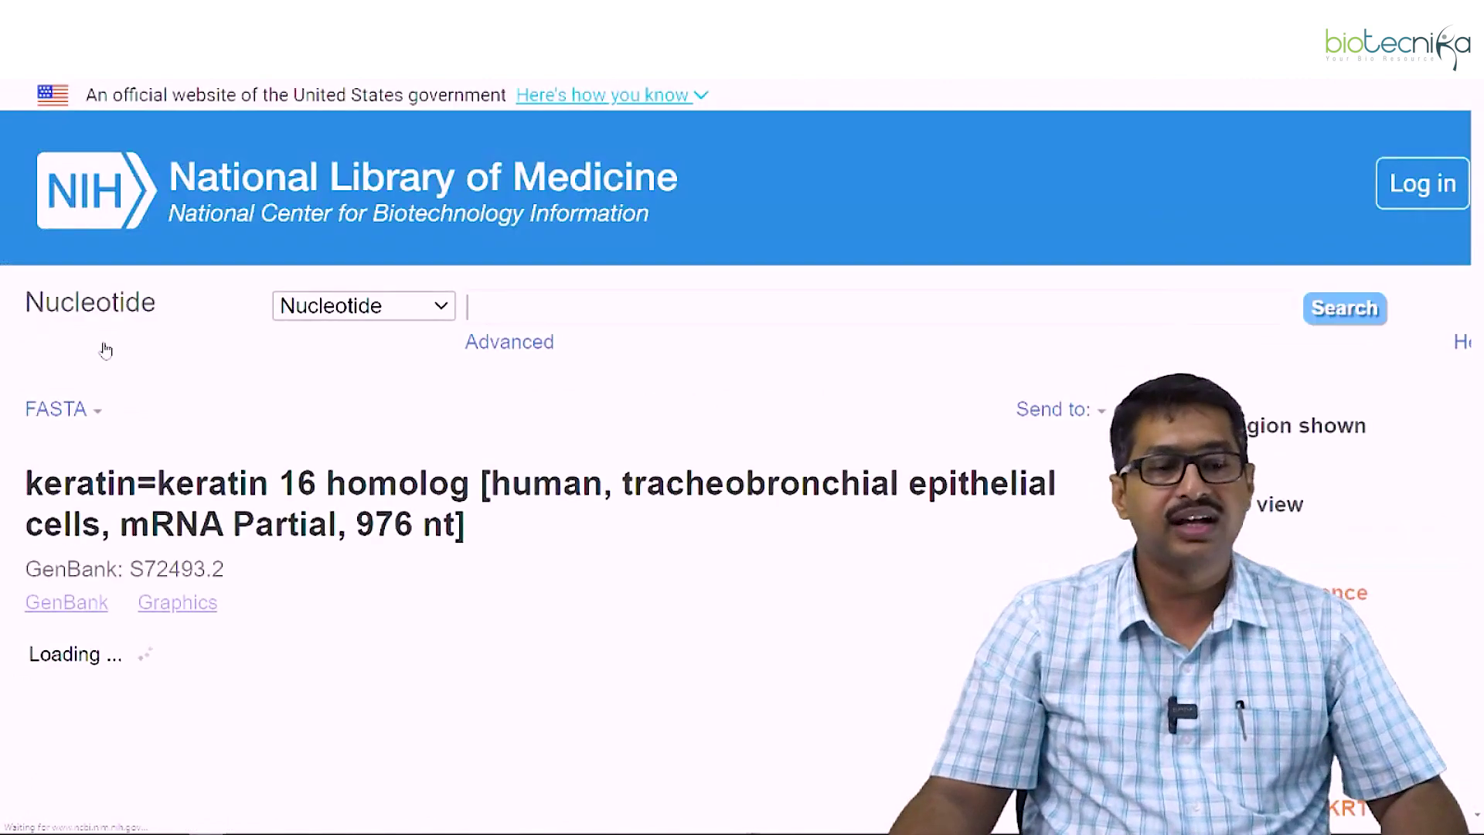
scroll(418, 510, down, 3)
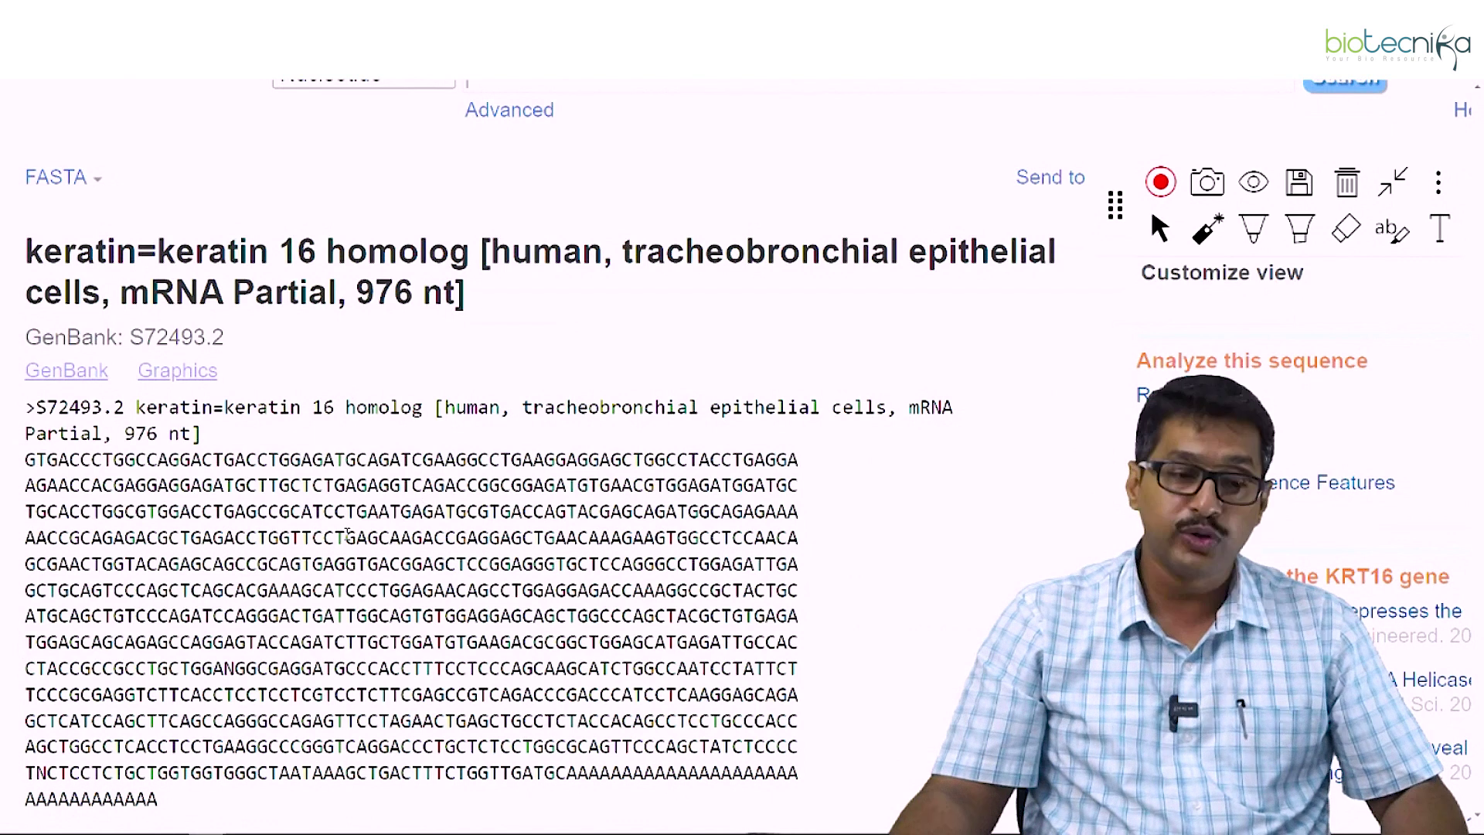
scroll(343, 512, up, 2)
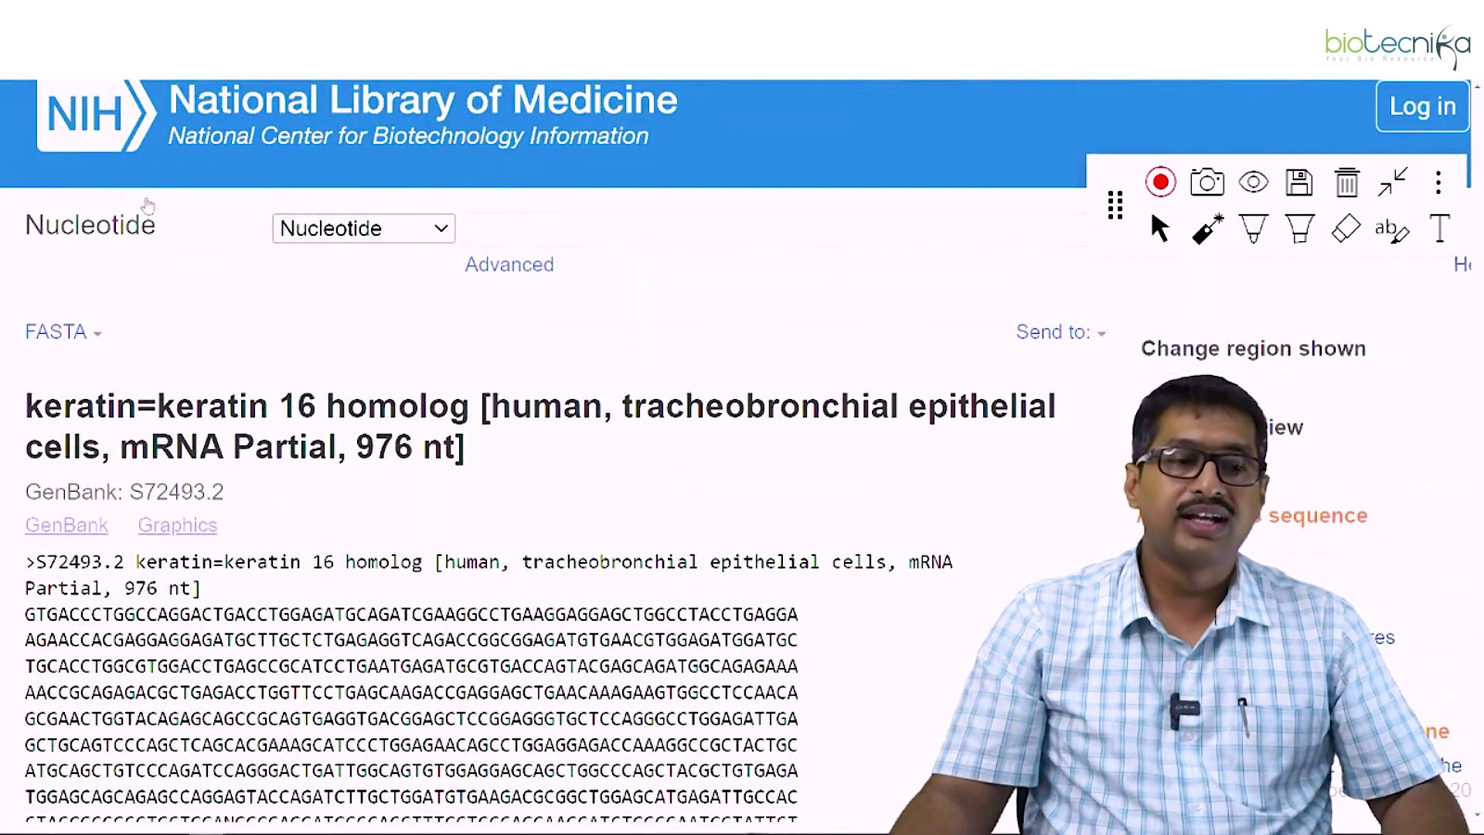
- Switch the keratin 16 homolog record to the Graphics view and examine its Genes track
click(197, 524)
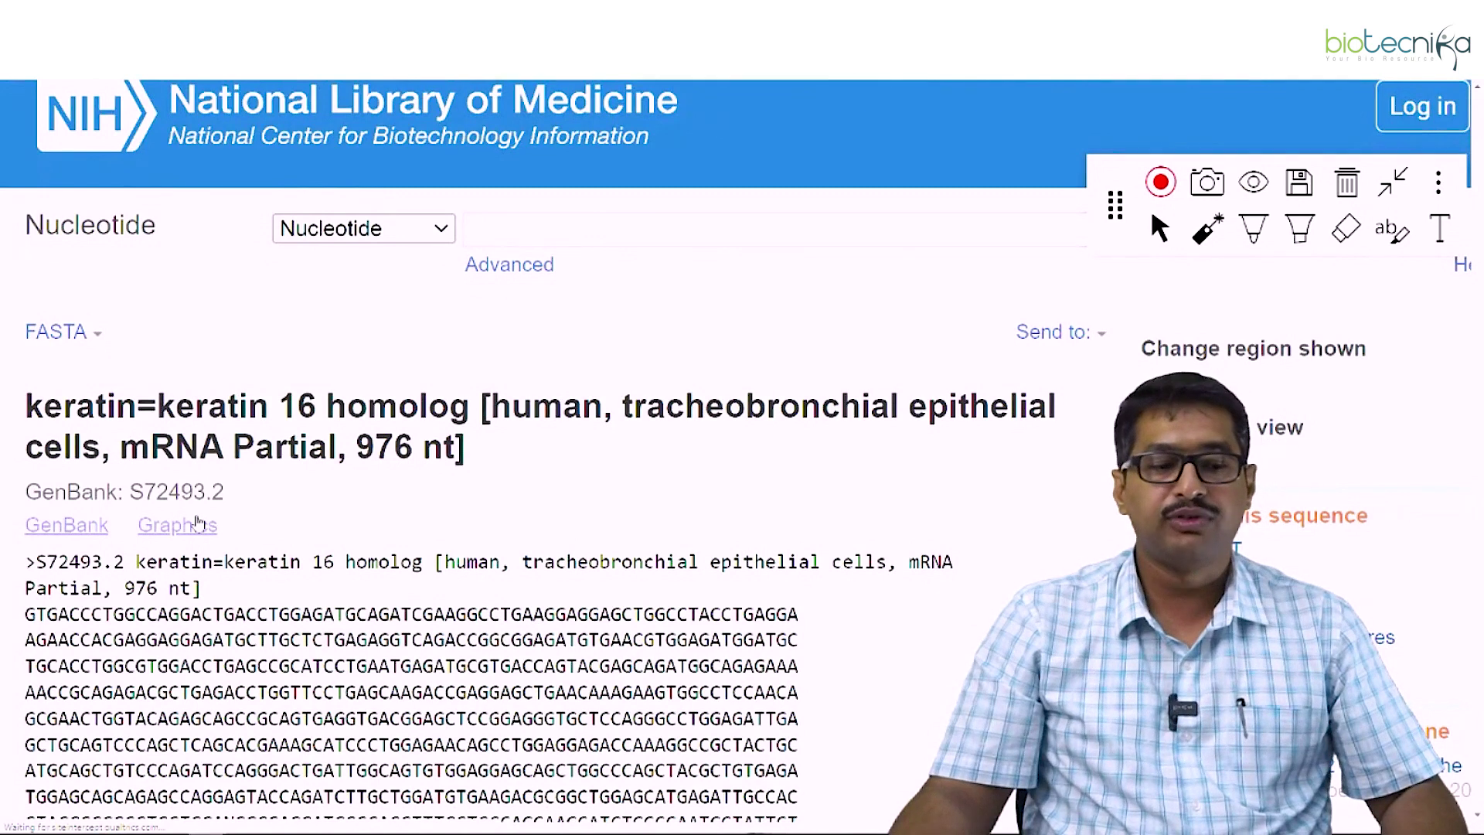
scroll(623, 474, down, 3)
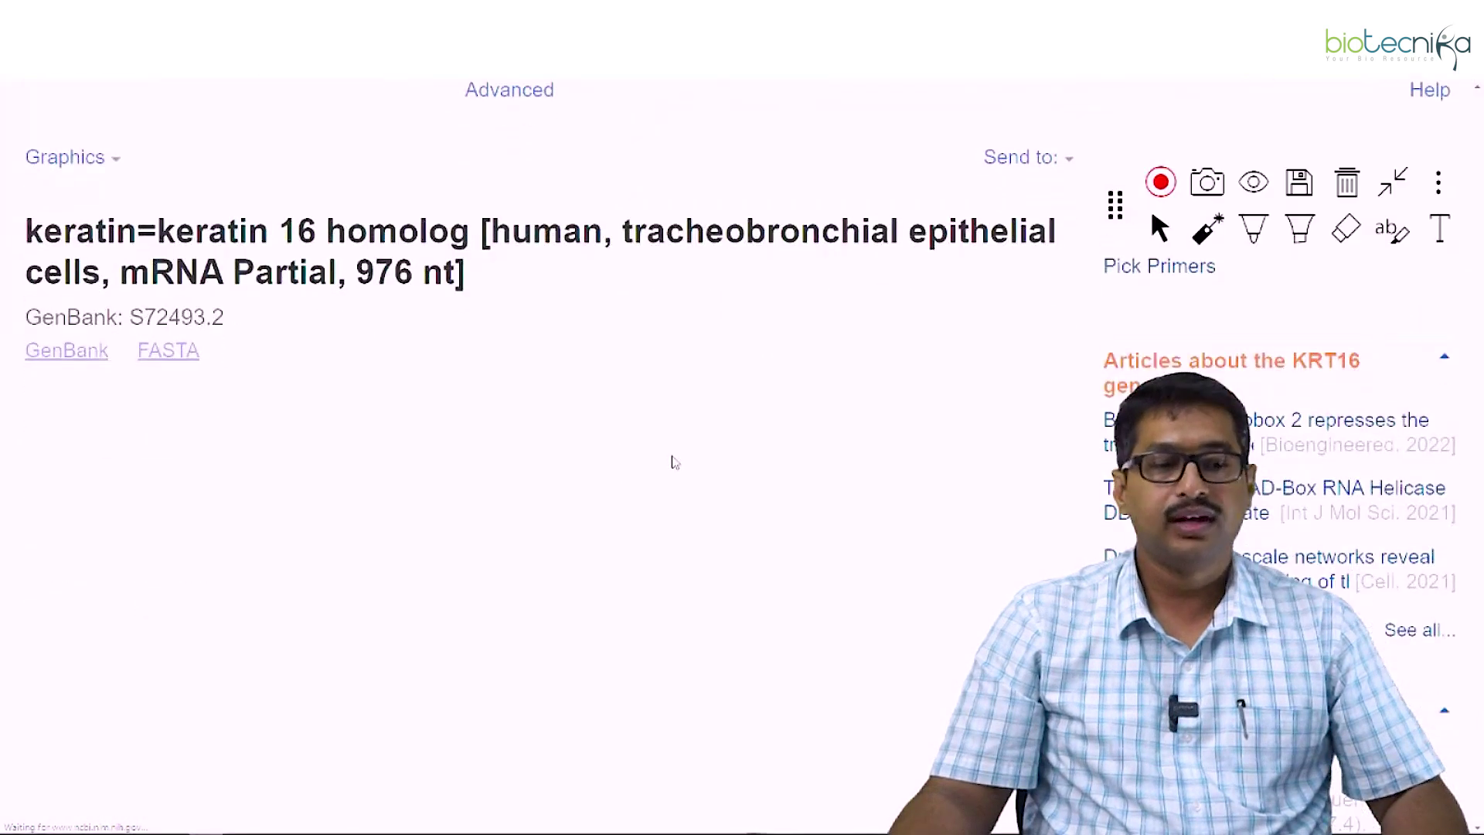
scroll(706, 480, down, 3)
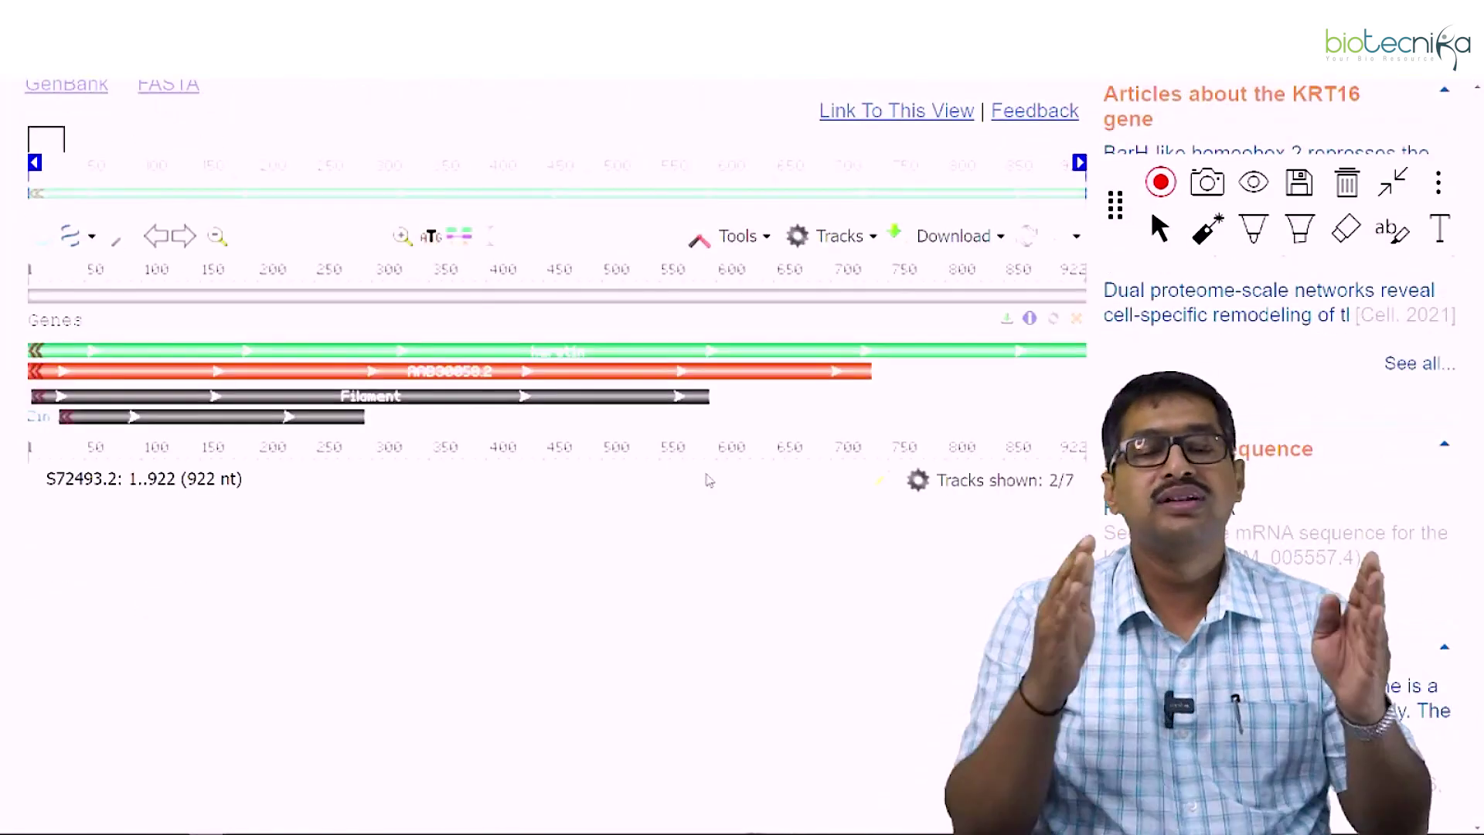